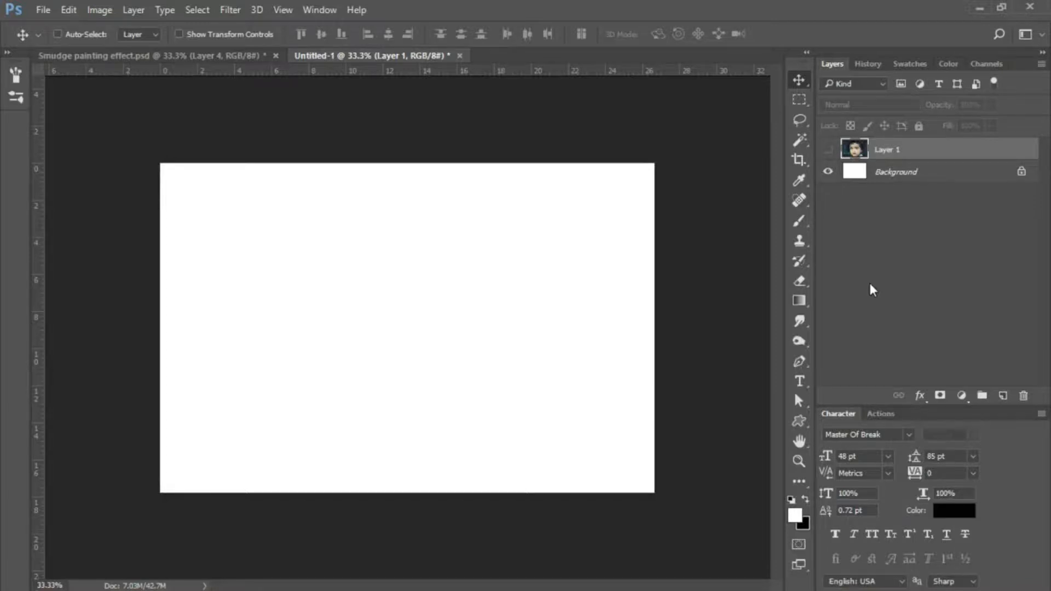
Make Layer 1 visible and apply the Dry Brush filter to it with brush size 10, brush detail 8 and texture 1
left_click(828, 150)
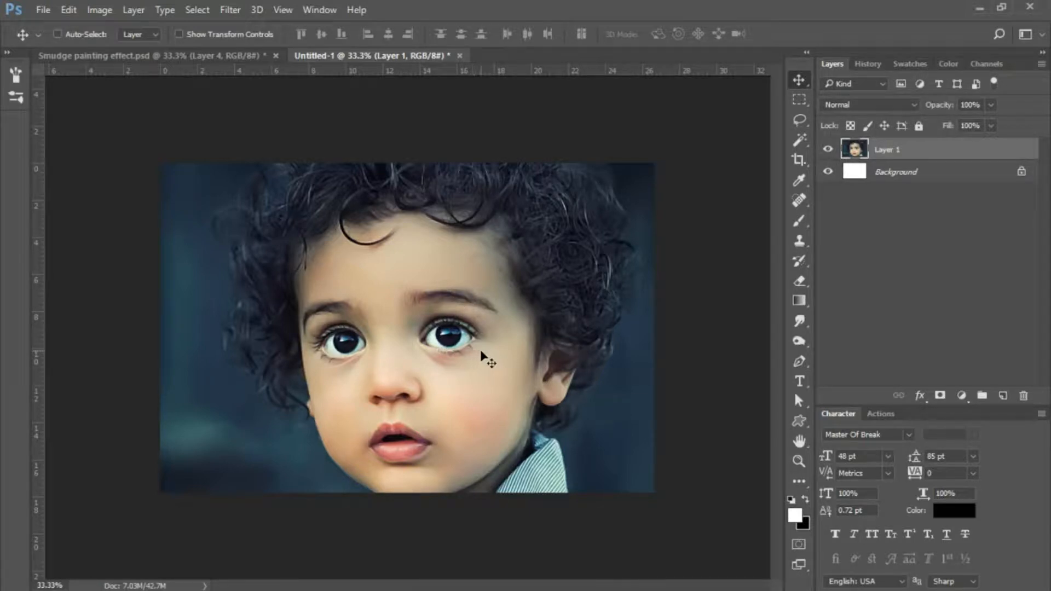
left_click(228, 9)
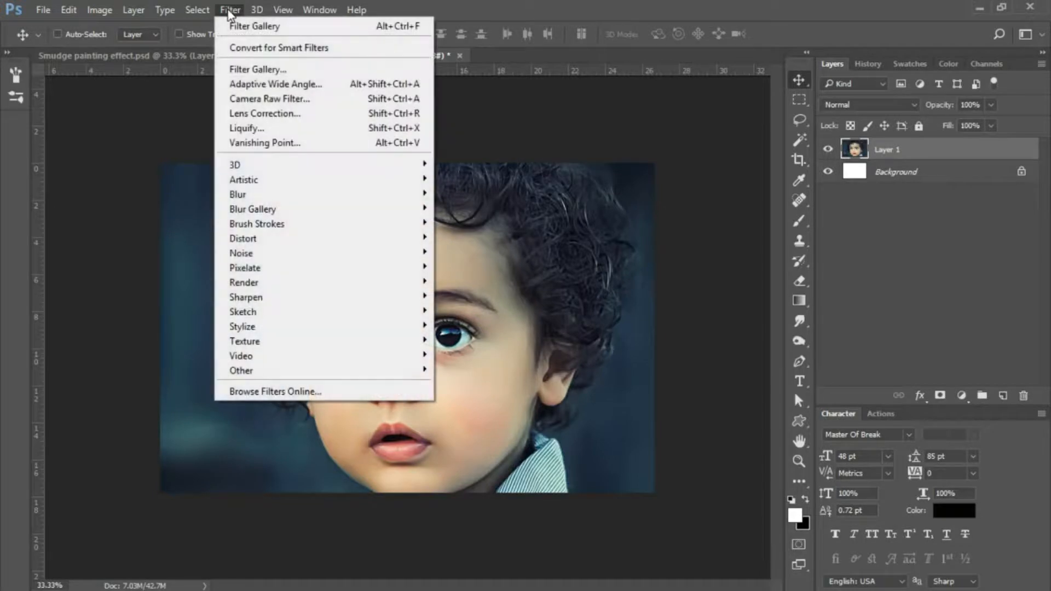
left_click(276, 71)
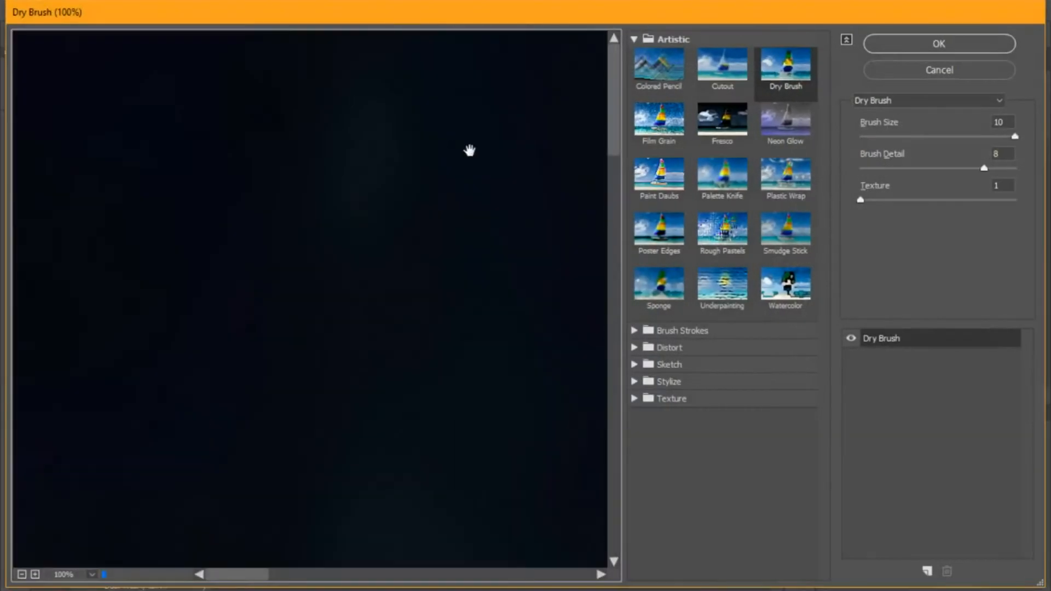
left_click(634, 40)
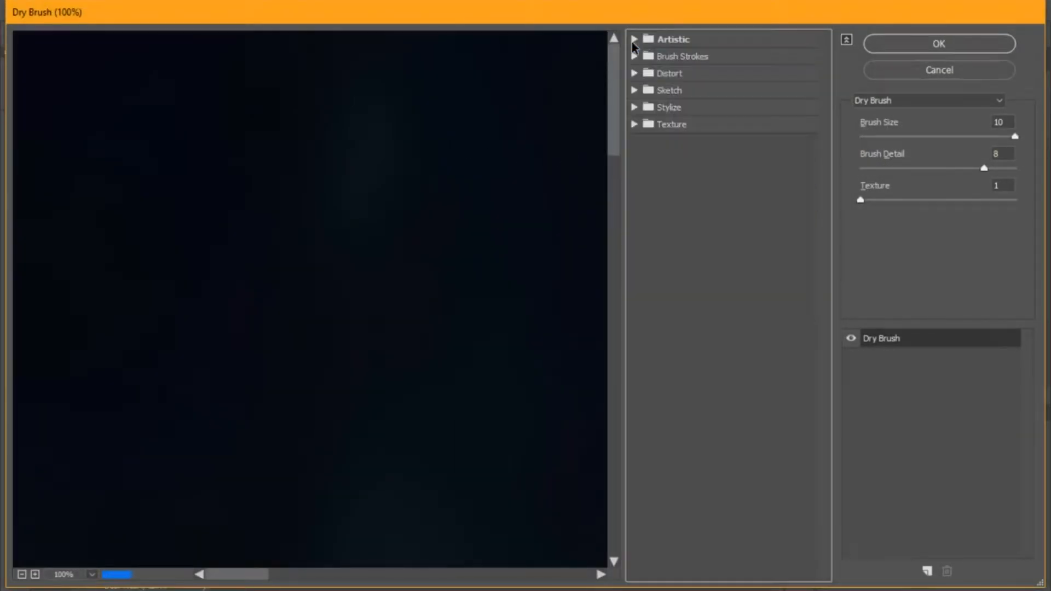
left_click(633, 40)
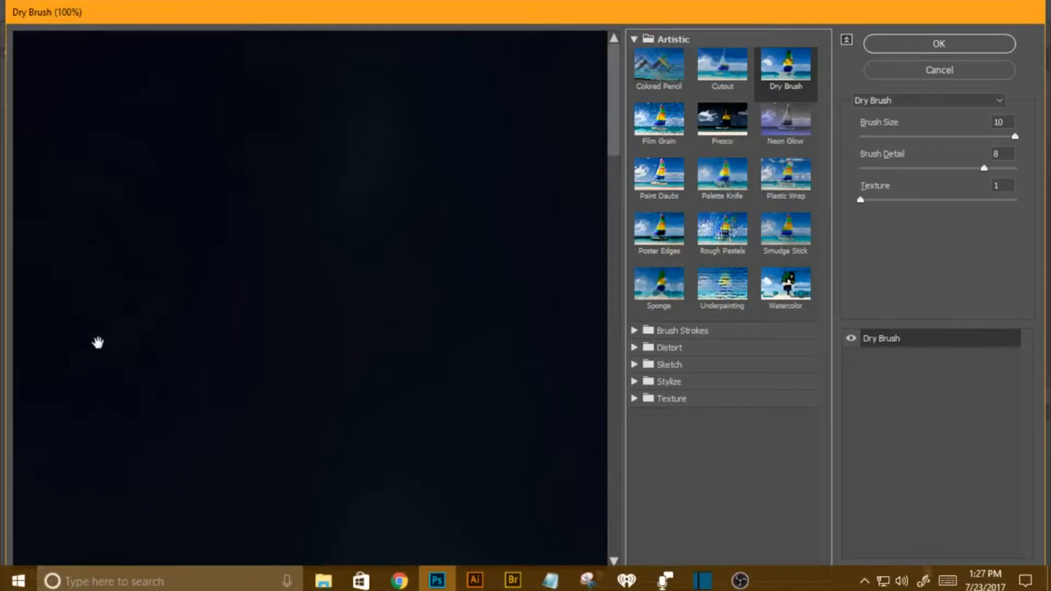
key("ctrl+minus")
key("ctrl+minus")
key("ctrl+minus")
key("ctrl+minus")
key("ctrl+minus")
key("ctrl+minus")
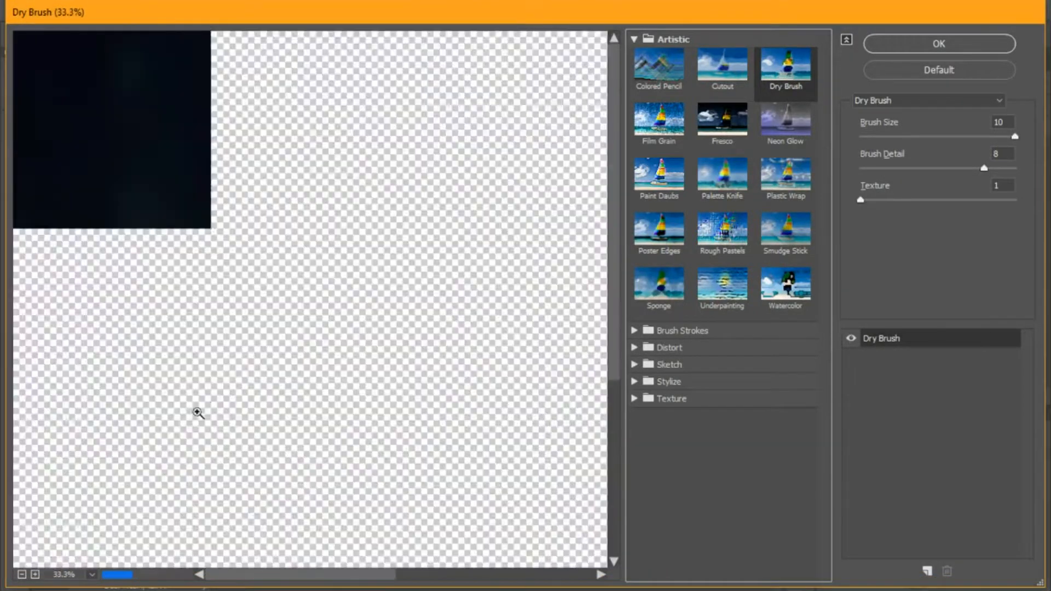
key("ctrl+minus")
key("ctrl+plus")
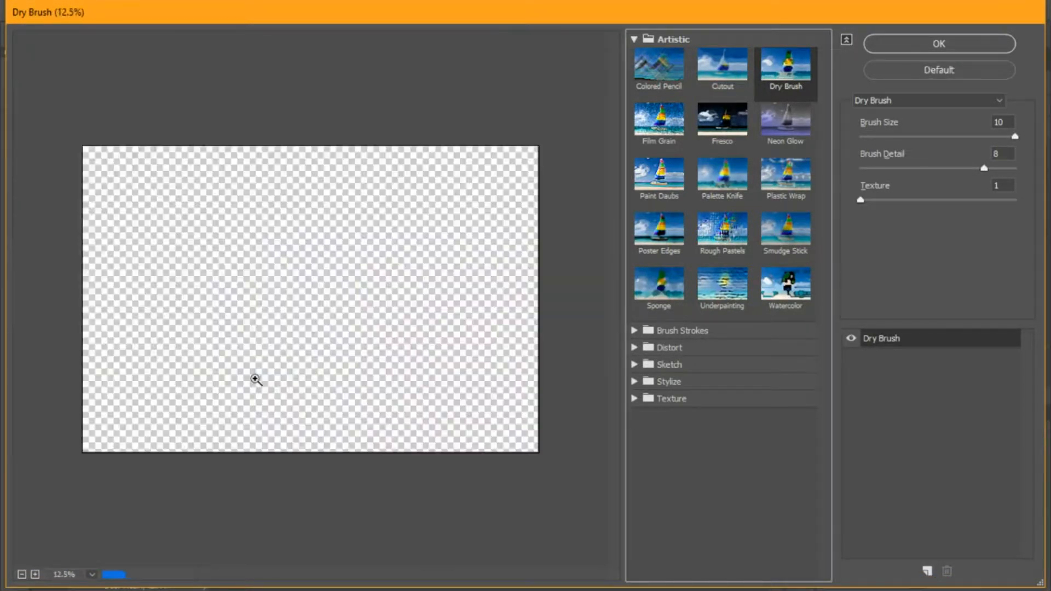
key("ctrl+plus")
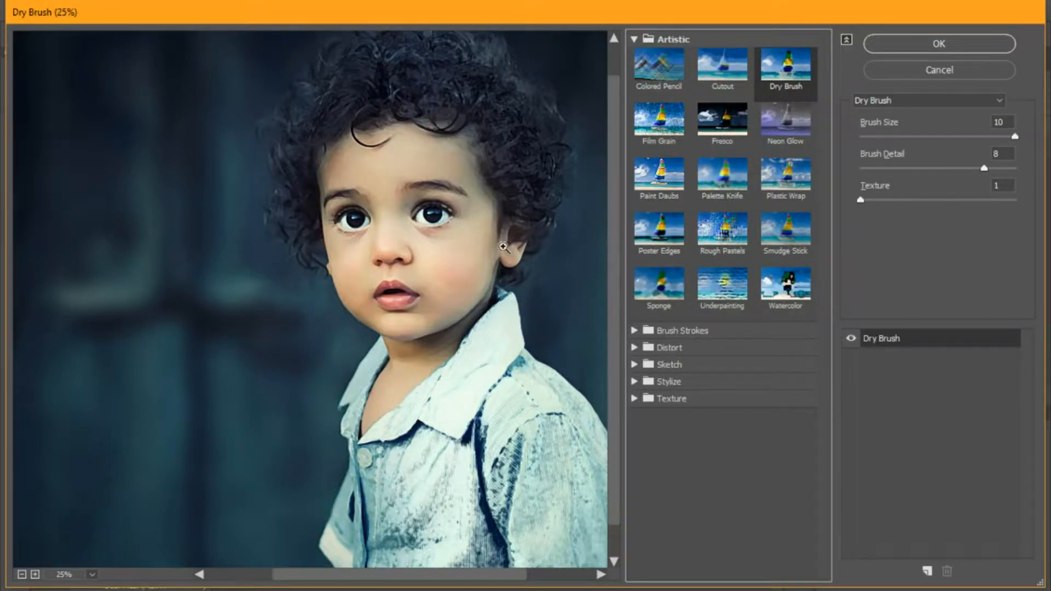
left_click(503, 248, "ctrl")
left_click(497, 241, "ctrl")
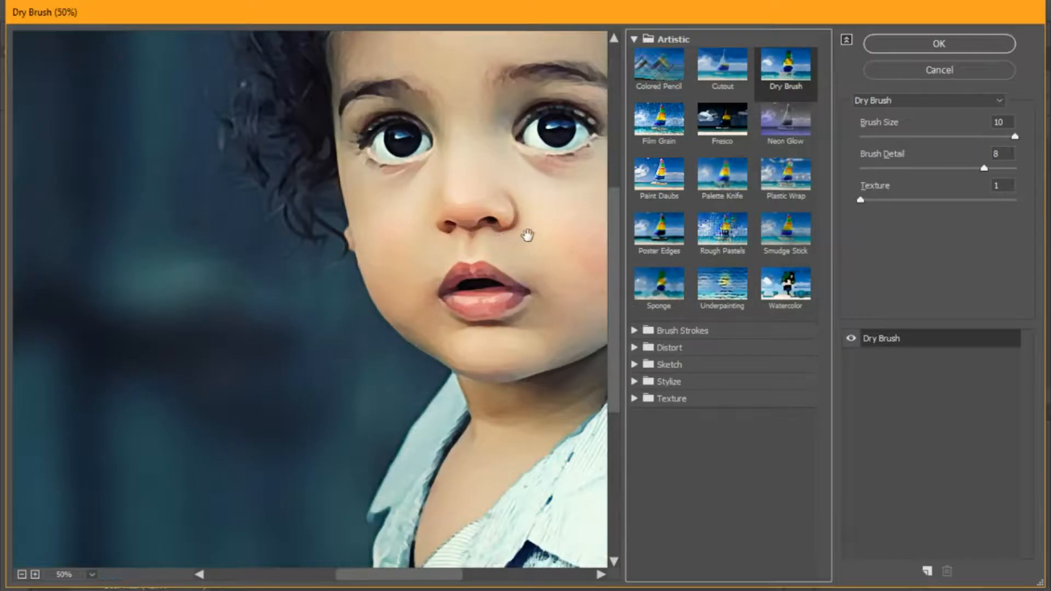
mouse_move(535, 180)
left_mouse_down()
mouse_move(460, 174)
mouse_move(401, 329)
mouse_move(340, 328)
left_mouse_up()
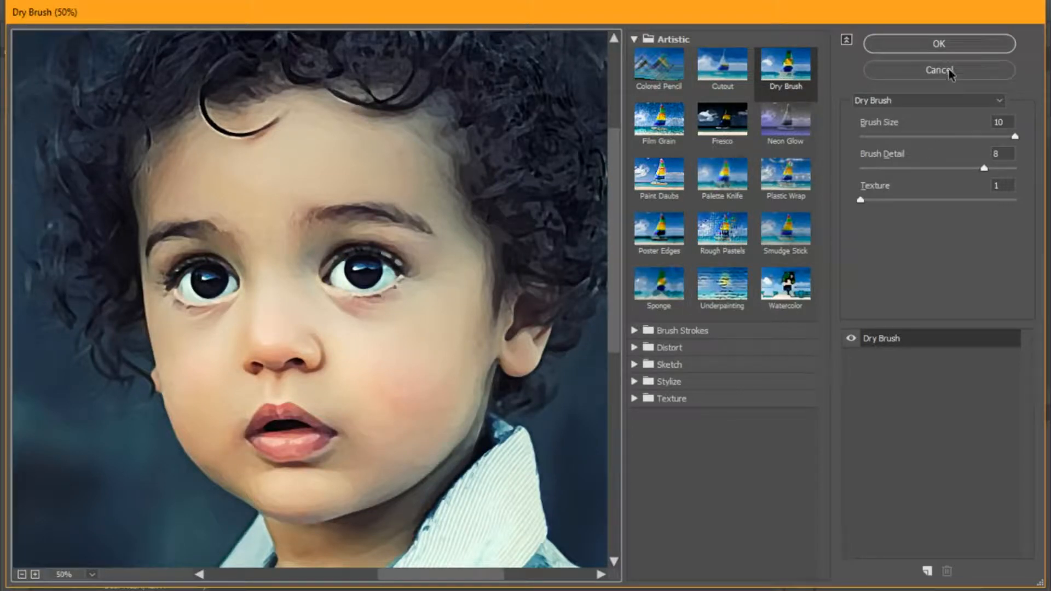
left_click(925, 43)
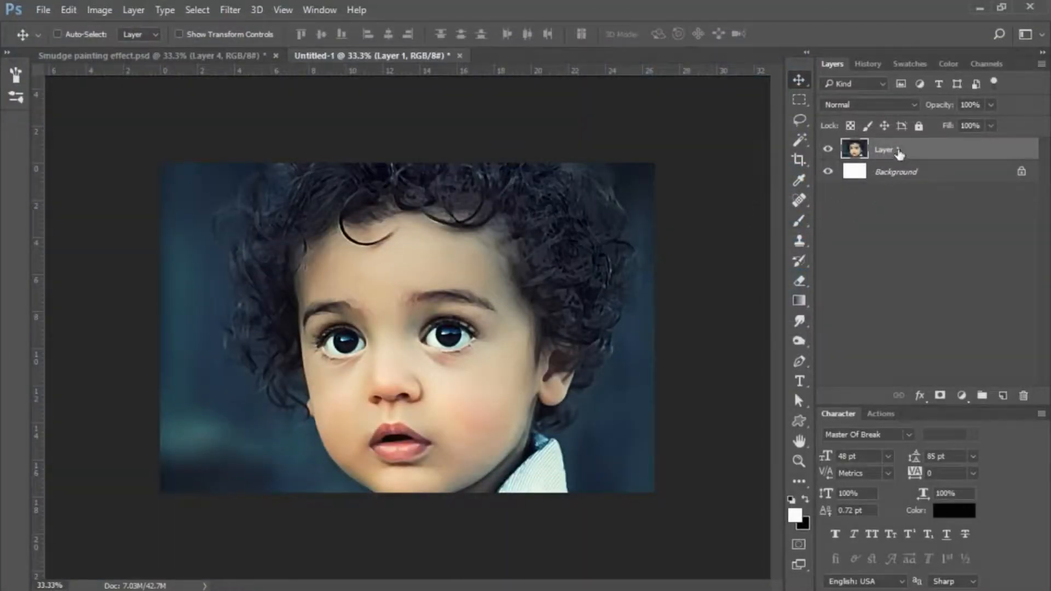
Add a new group with a layer mask above the portrait layer, and rename the portrait layer as Subject
left_click(981, 397)
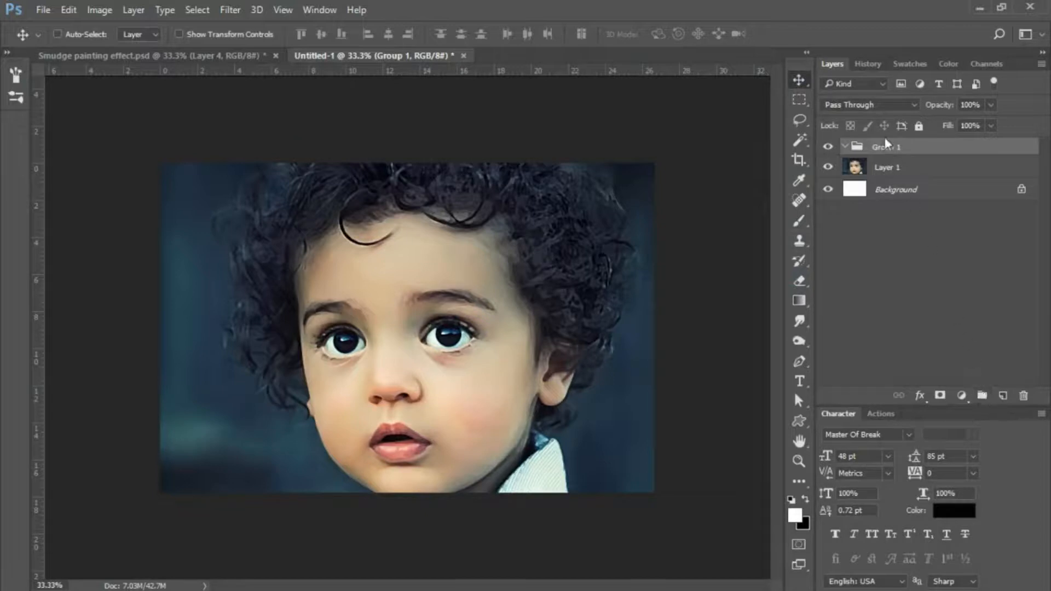
left_click(941, 398)
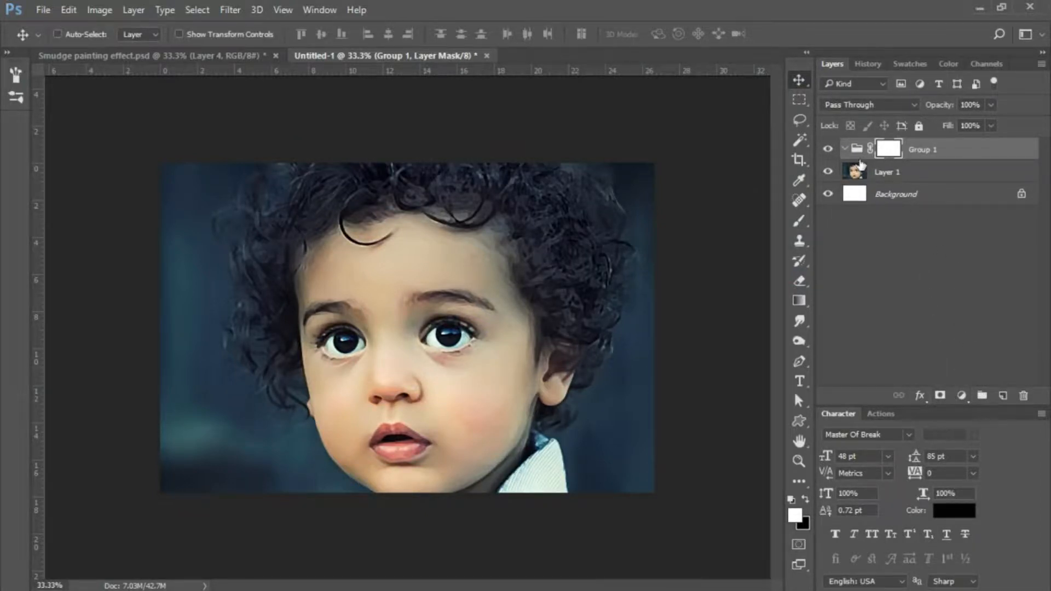
left_click(893, 176)
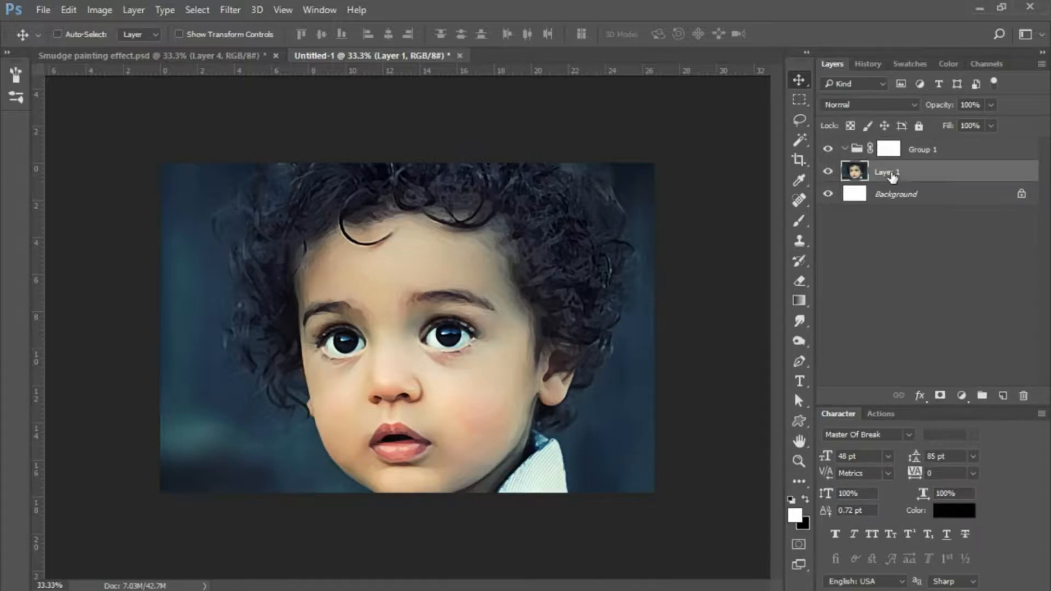
double_click(892, 175)
type("Subject")
key("Return")
Copy the whole Subject layer image into the layer mask of Group 1 and clear the selection
key("ctrl+a")
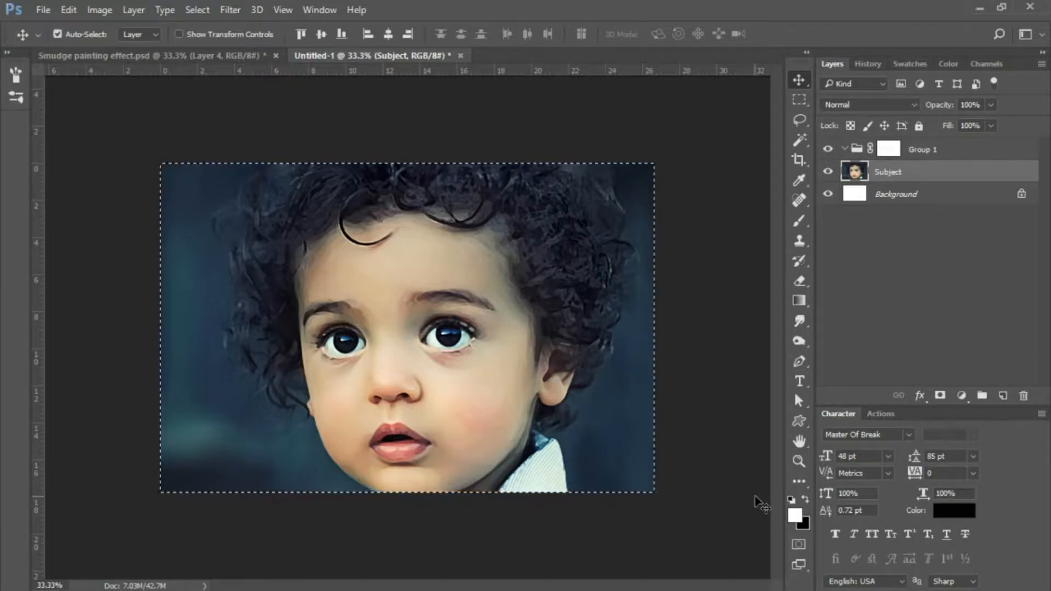
left_click(890, 151)
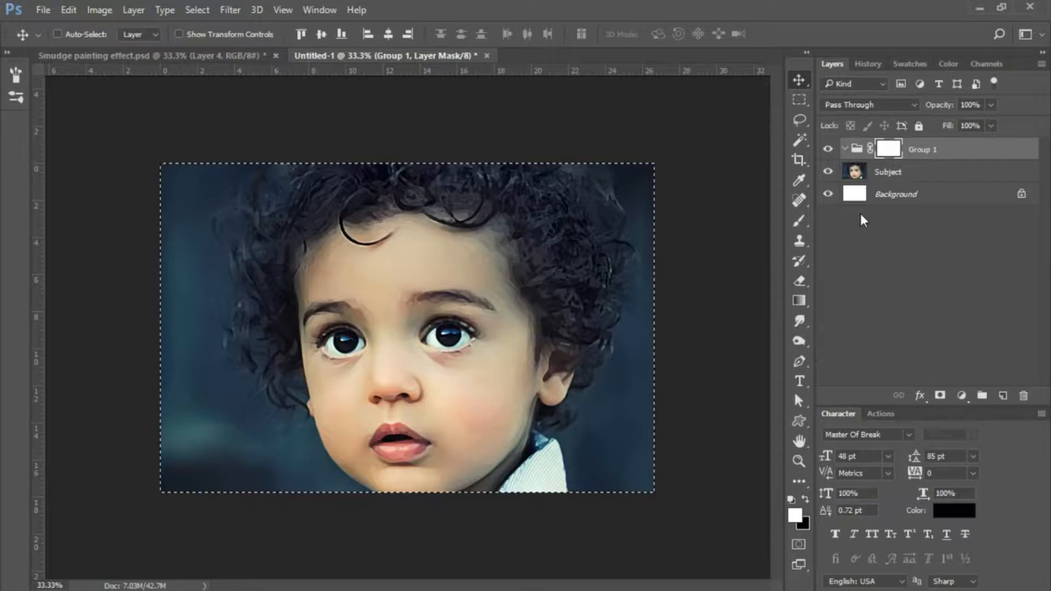
left_click(889, 152, "alt")
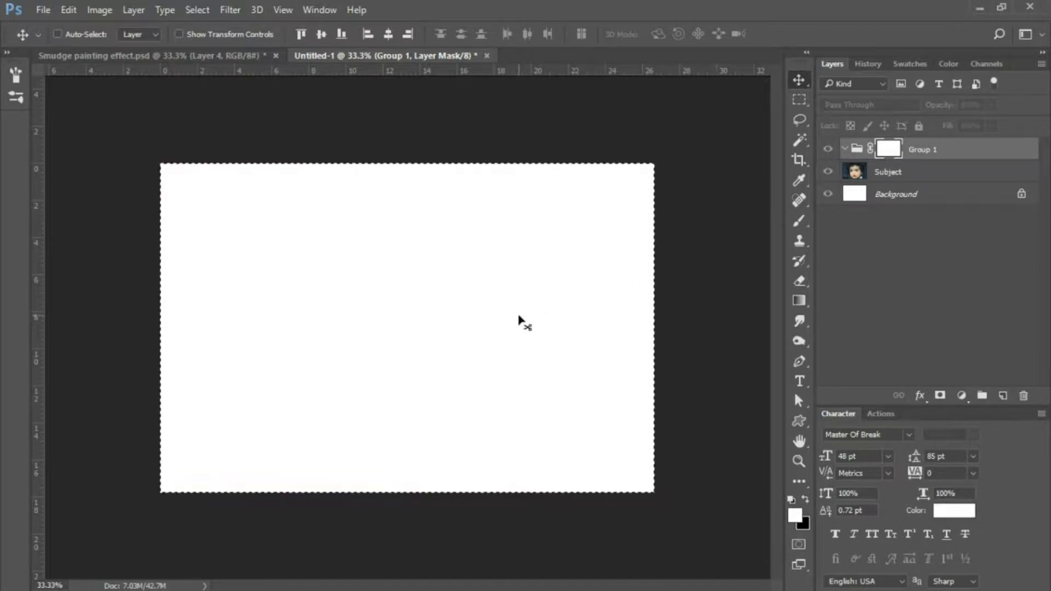
key("ctrl+v")
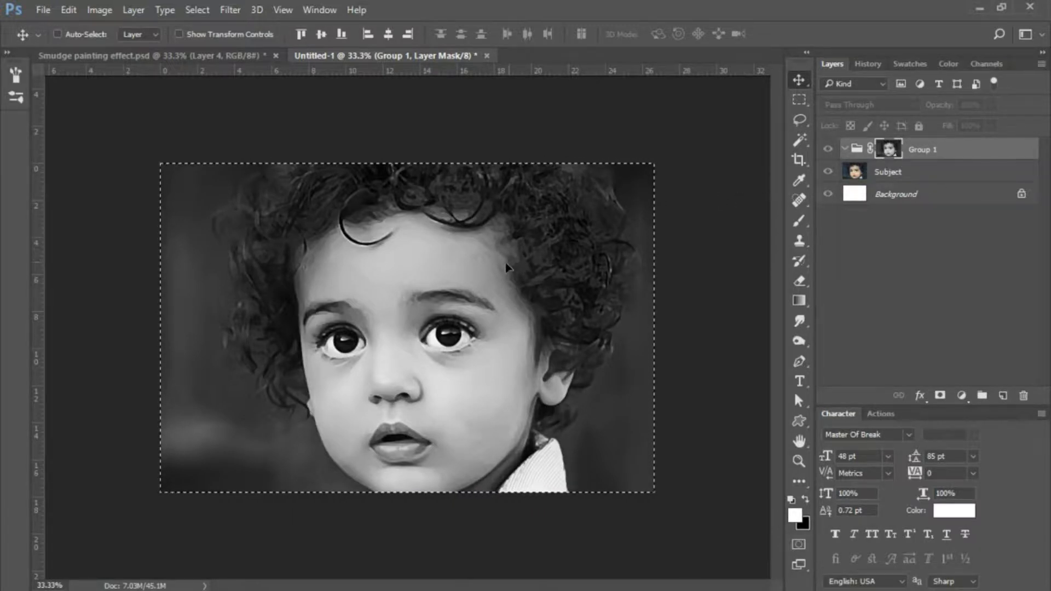
key("ctrl+d")
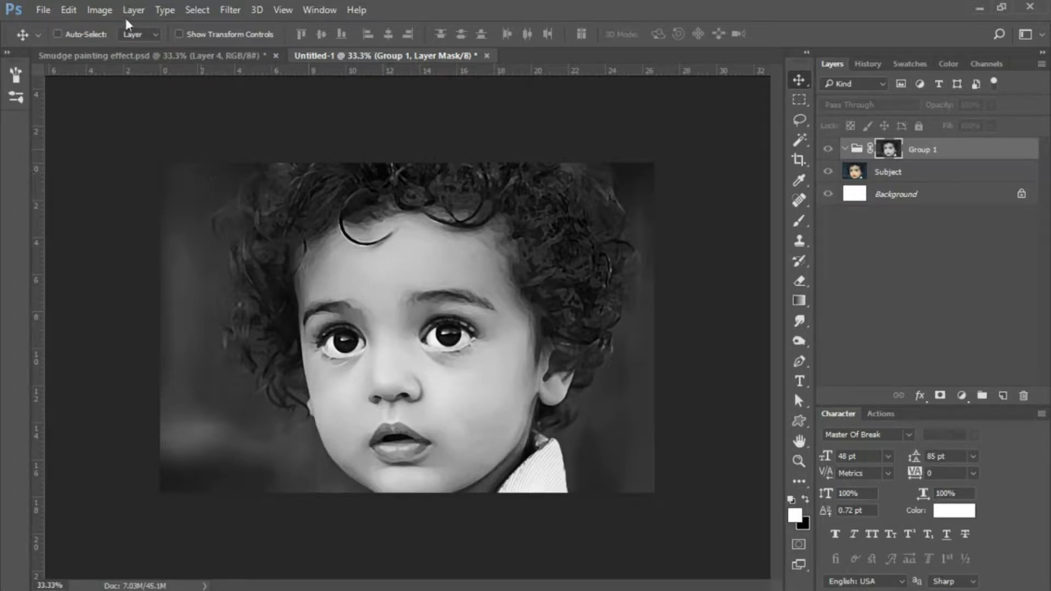
Apply Curves to the Group 1 mask with the black point at input 14 and the white point at input 76, and invert the mask
left_click(107, 14)
mouse_move(122, 47)
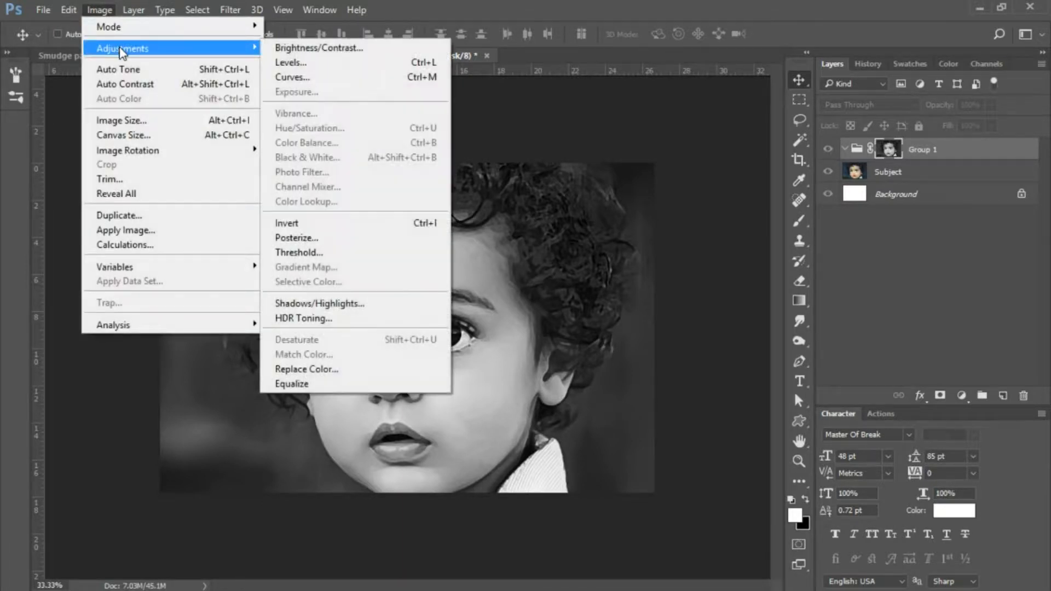
left_click(297, 78)
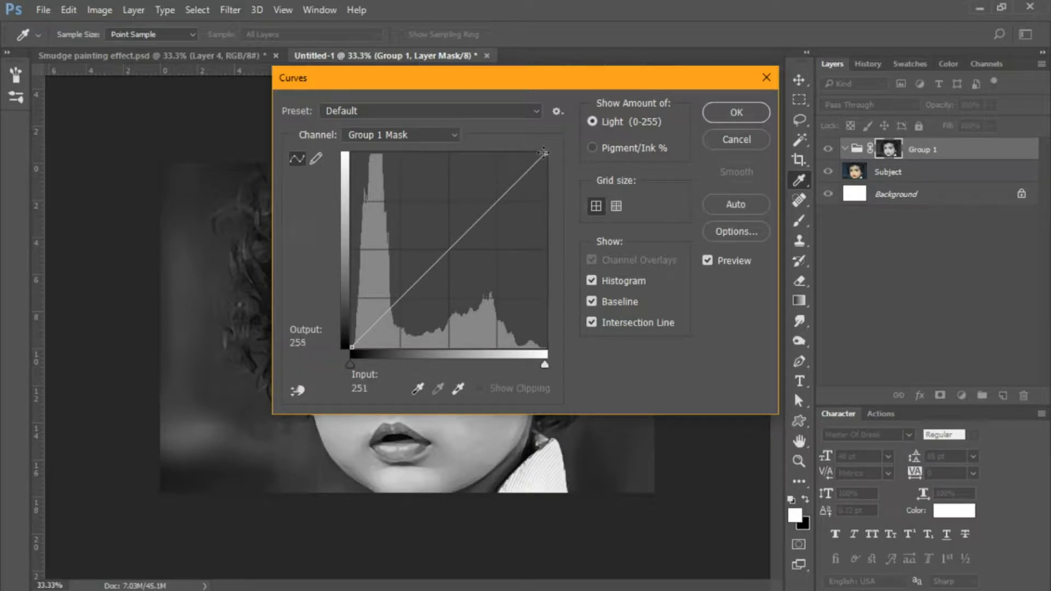
left_click_drag(547, 154, 389, 148)
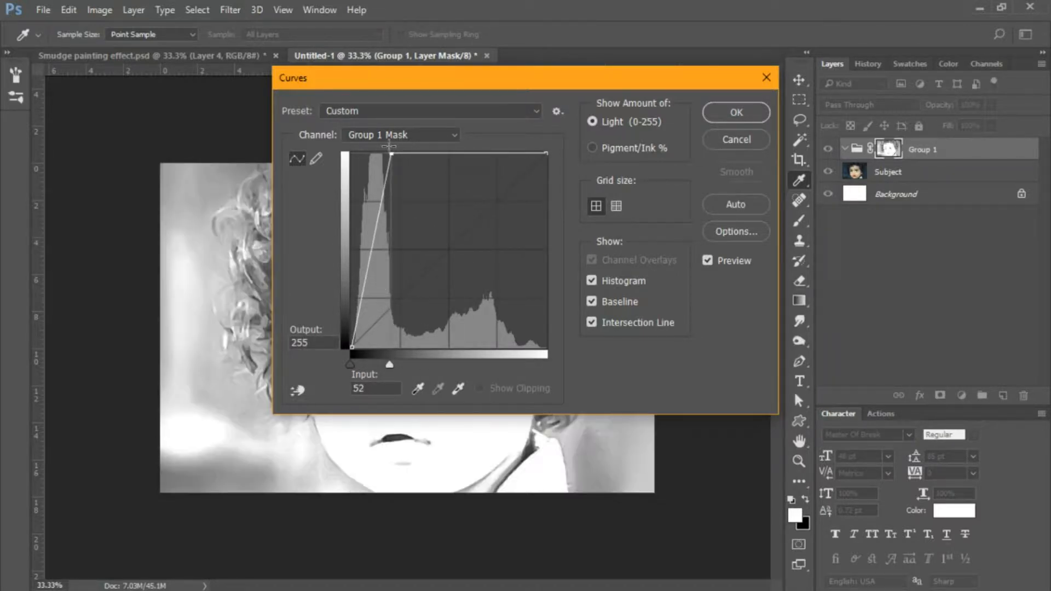
left_click_drag(457, 89, 722, 94)
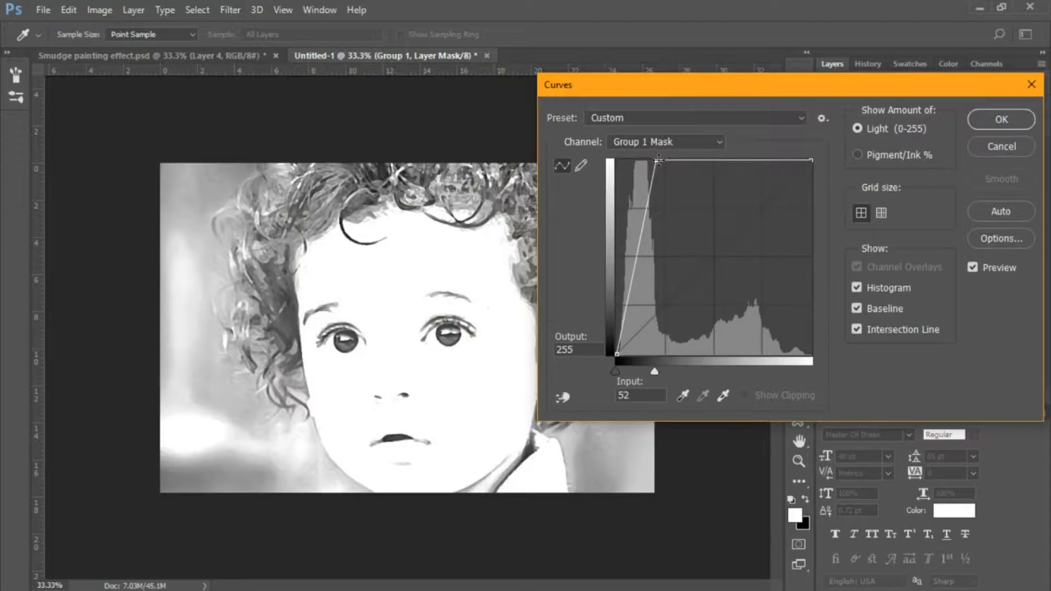
left_click_drag(657, 161, 666, 160)
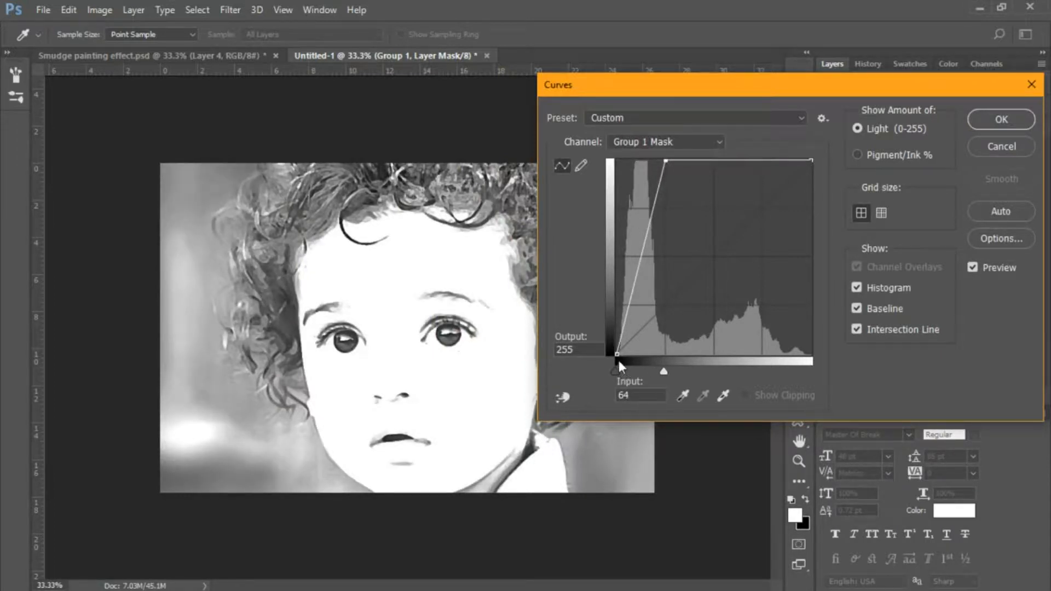
left_click_drag(616, 354, 626, 354)
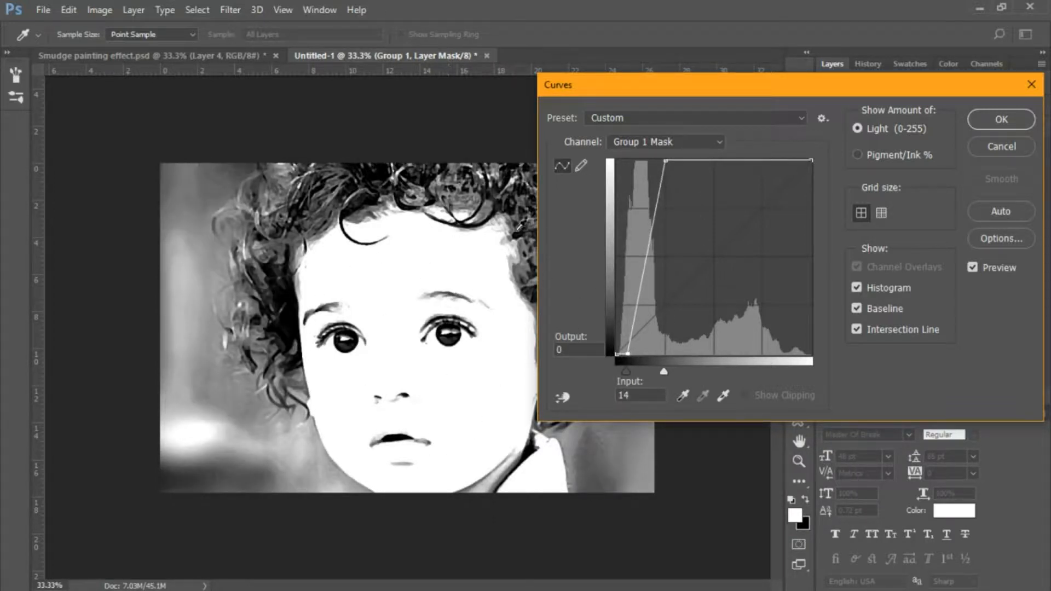
left_click_drag(664, 159, 674, 160)
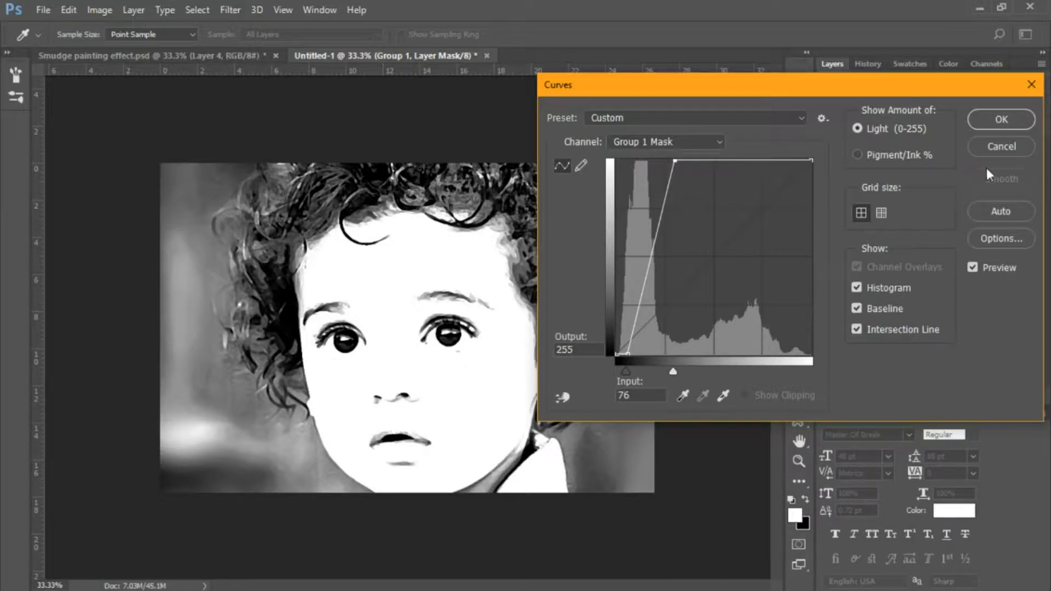
left_click(1001, 120)
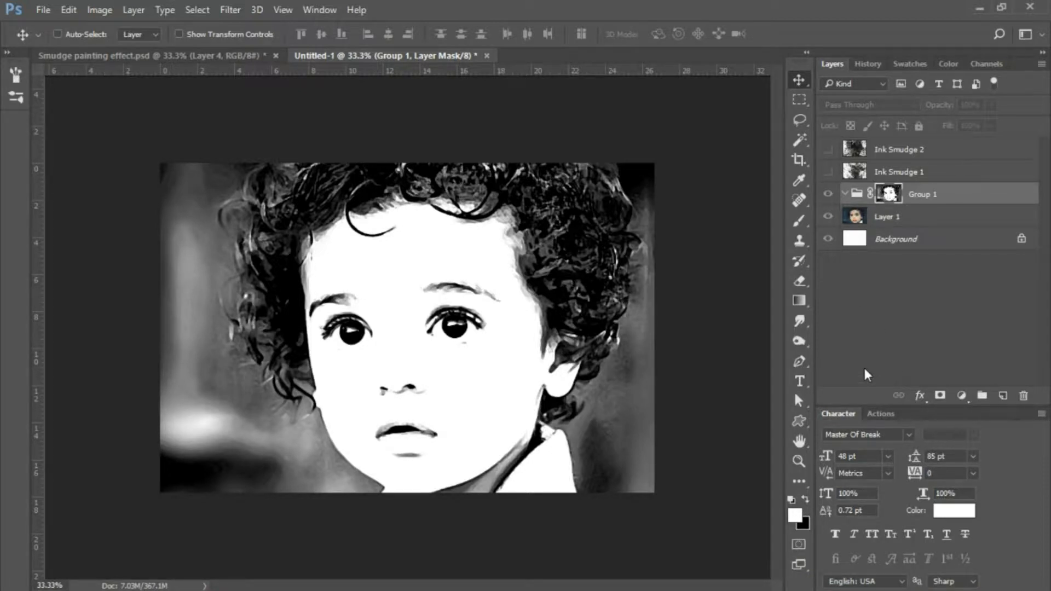
key("ctrl+i")
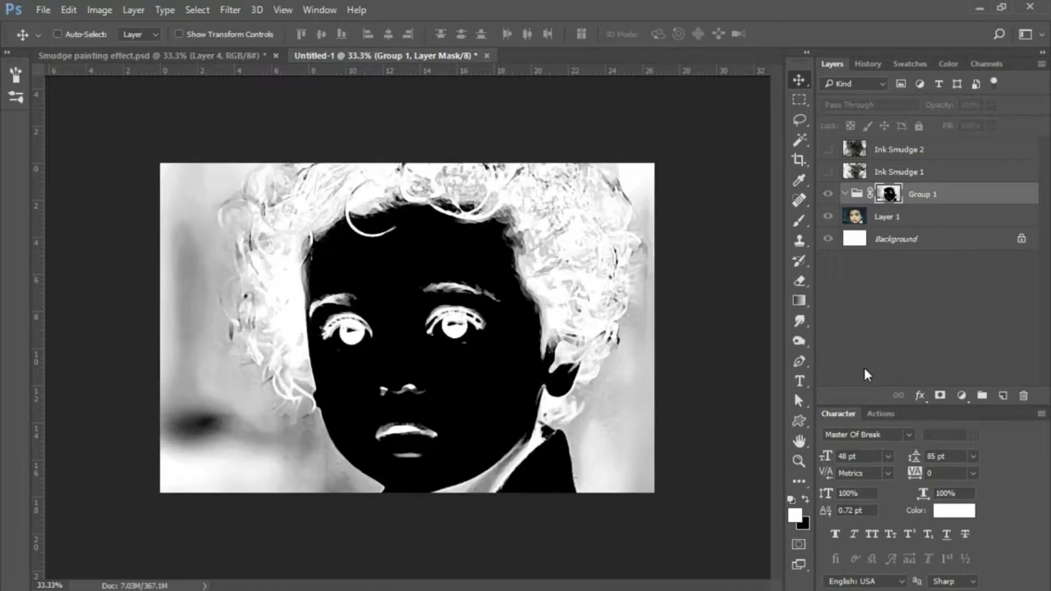
Show the Ink Smudge 1 layer and move it inside Group 1
left_click(828, 175)
left_click(828, 174)
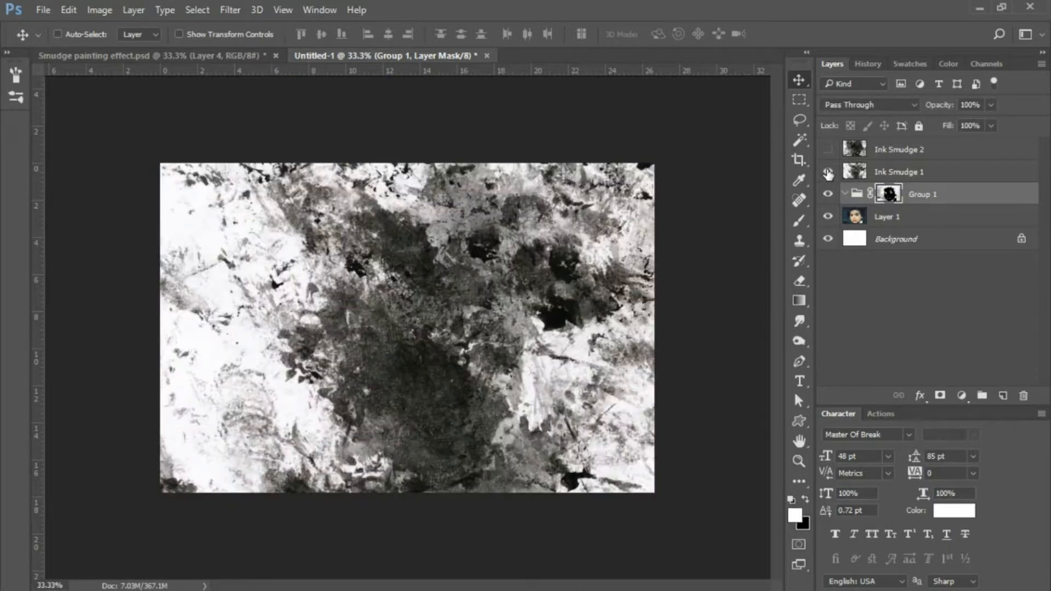
left_click(922, 171)
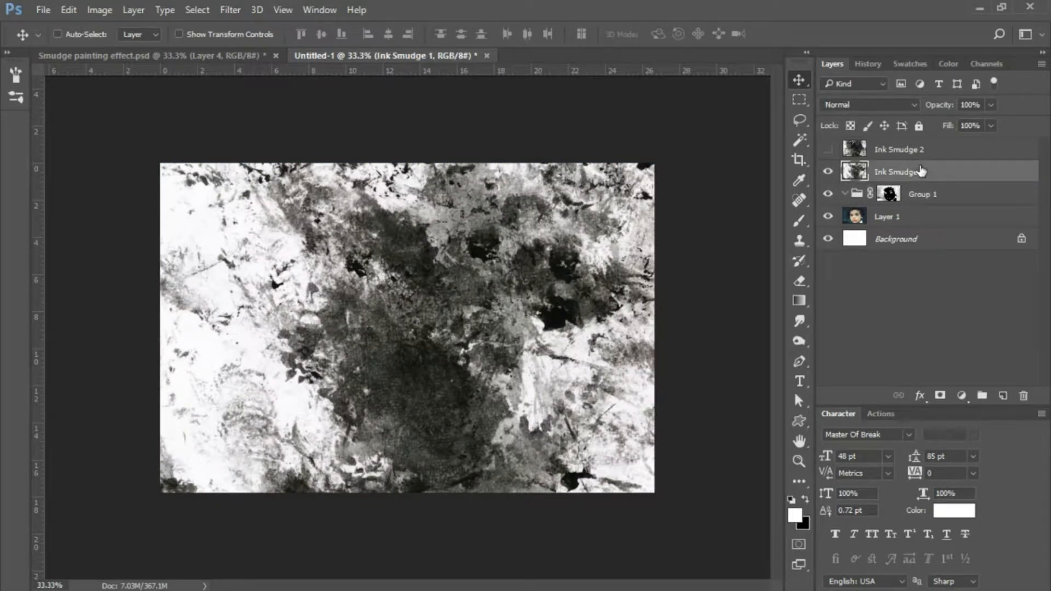
left_click_drag(922, 171, 925, 201)
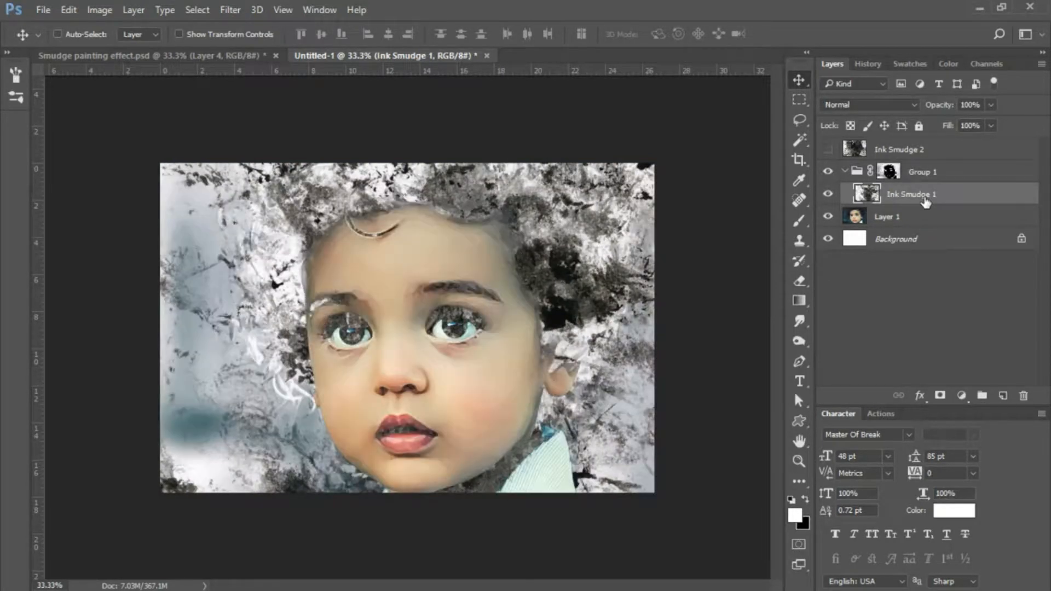
Show the Ink Smudge 2 layer and move it inside Group 1, directly below Ink Smudge 1
left_click(897, 151)
left_click(830, 151)
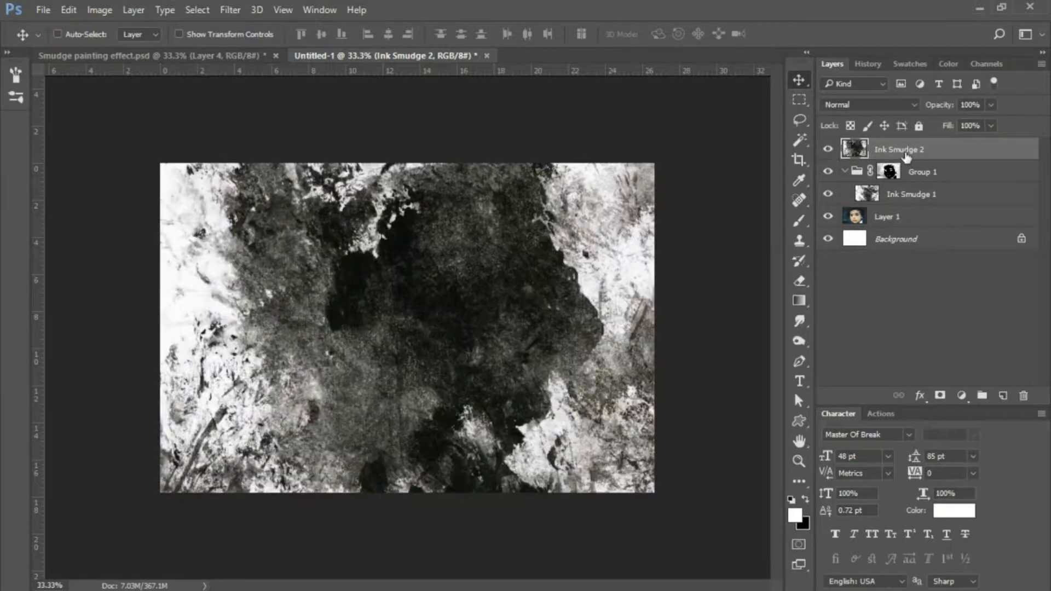
left_click_drag(908, 157, 925, 215)
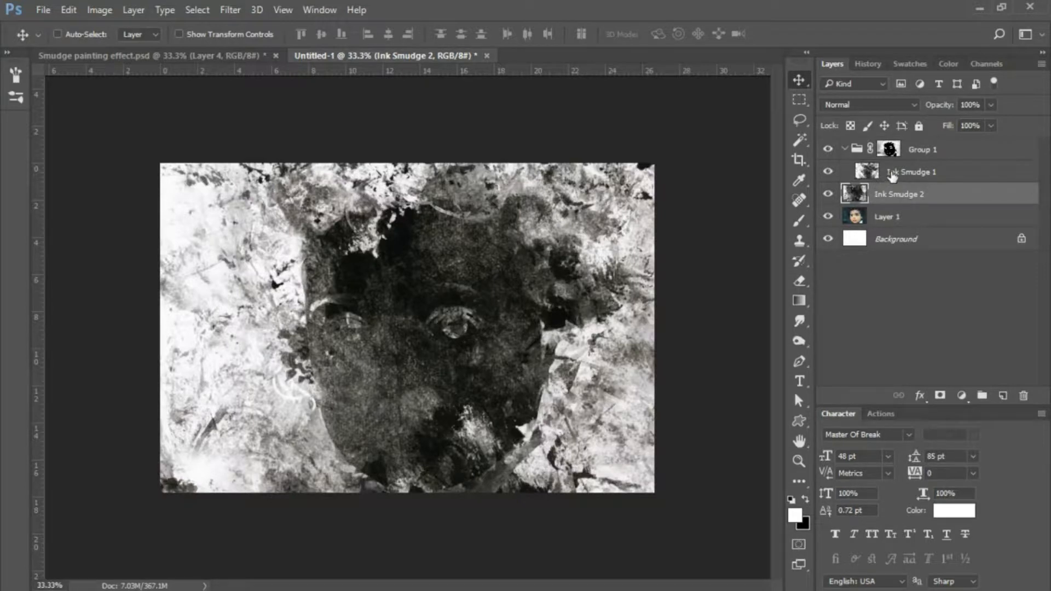
mouse_move(883, 195)
left_mouse_down()
mouse_move(902, 165)
mouse_move(893, 166)
left_mouse_up()
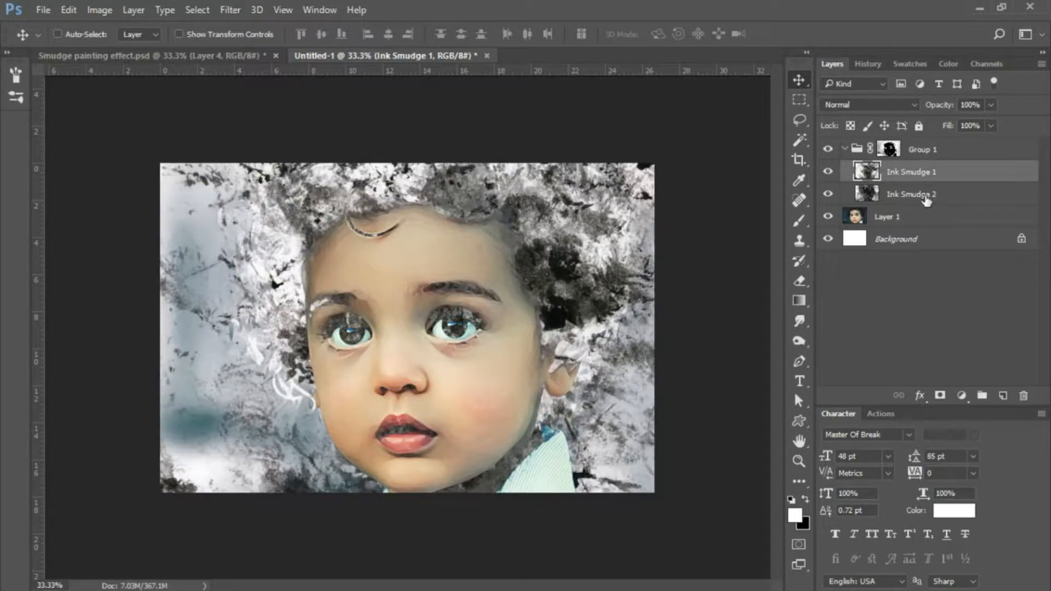
Set the blend mode of both the Ink Smudge 1 and Ink Smudge 2 layers to Multiply
left_click(908, 103)
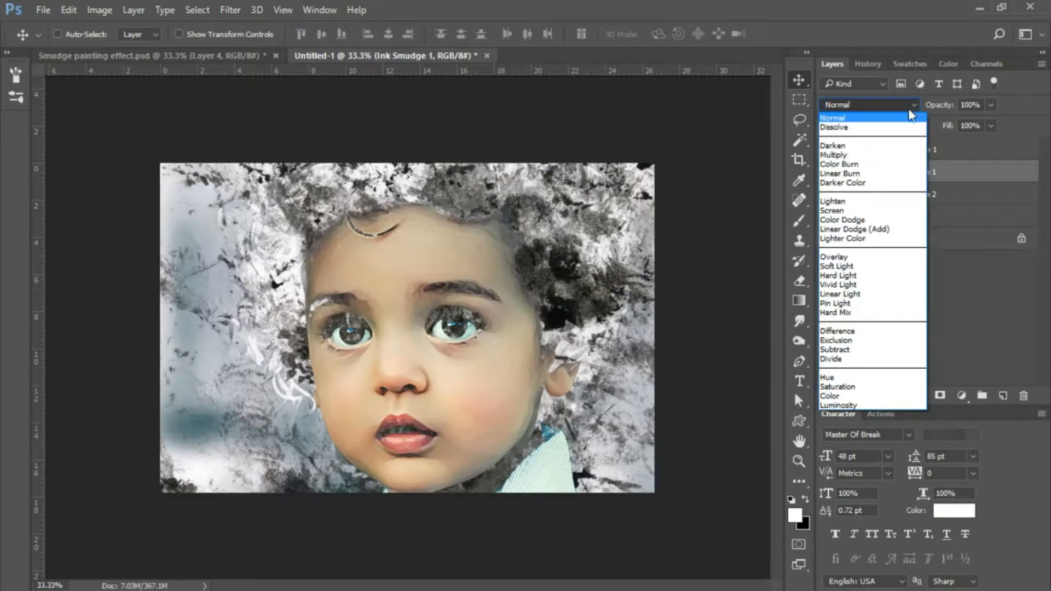
left_click(883, 159)
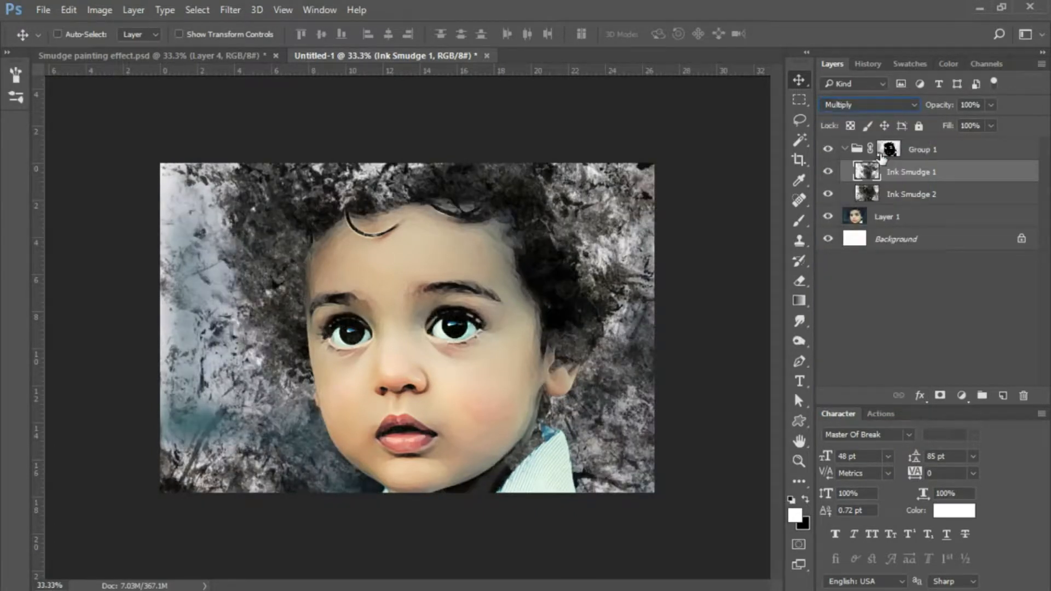
left_click(906, 196)
left_click(894, 103)
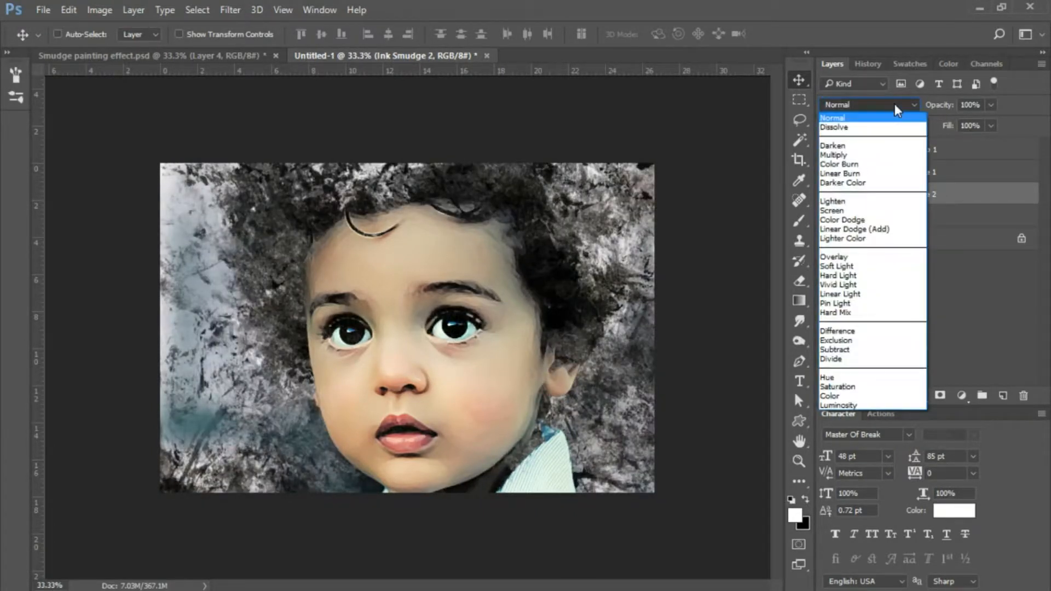
left_click(878, 160)
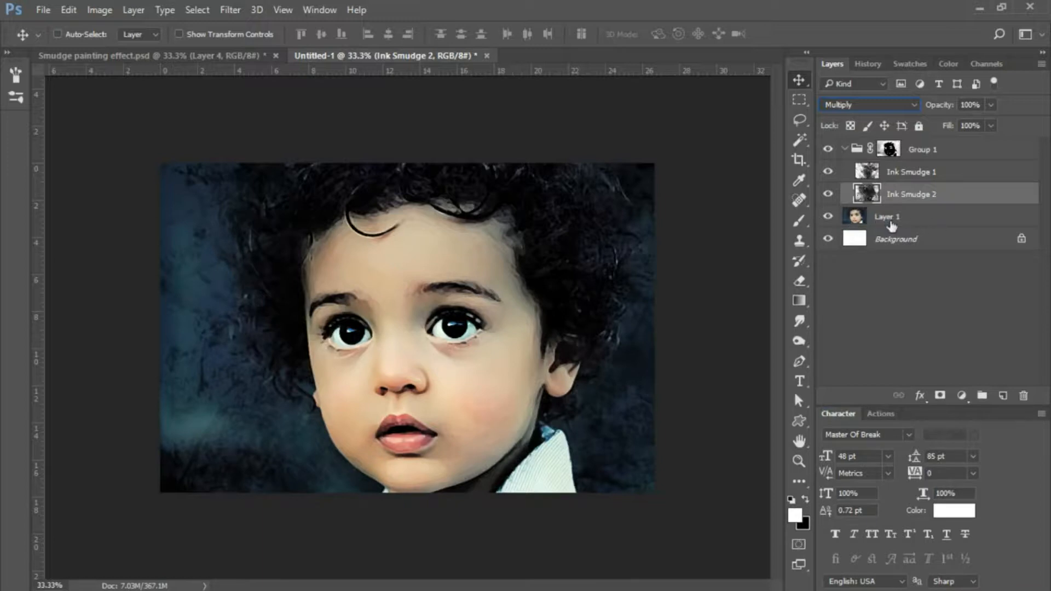
Hide Layer 1 and Ink Smudge 2, and make Ink Smudge 1 the active layer
left_click(828, 218)
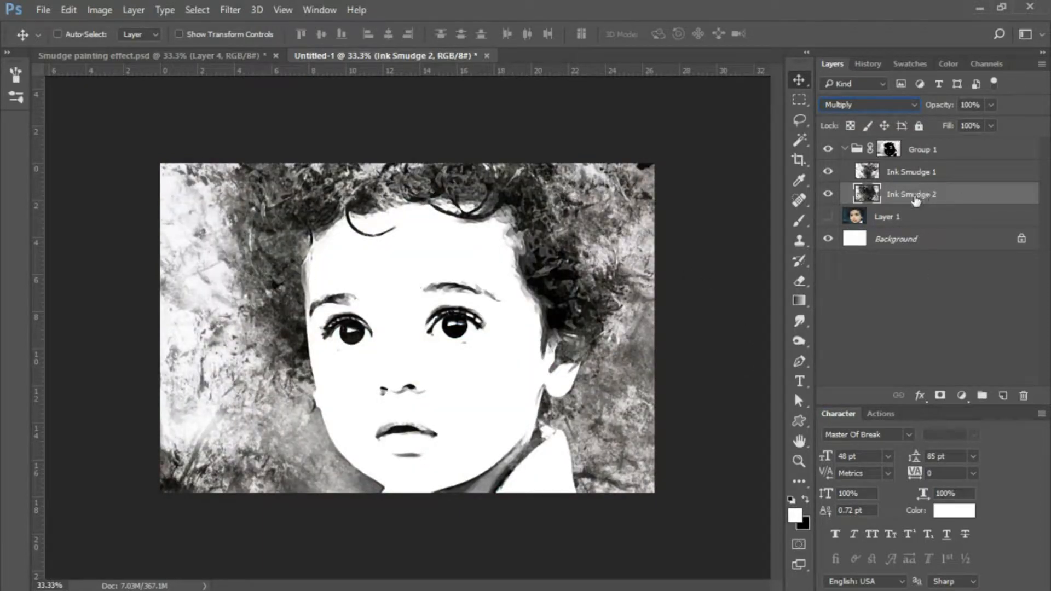
left_click(921, 174)
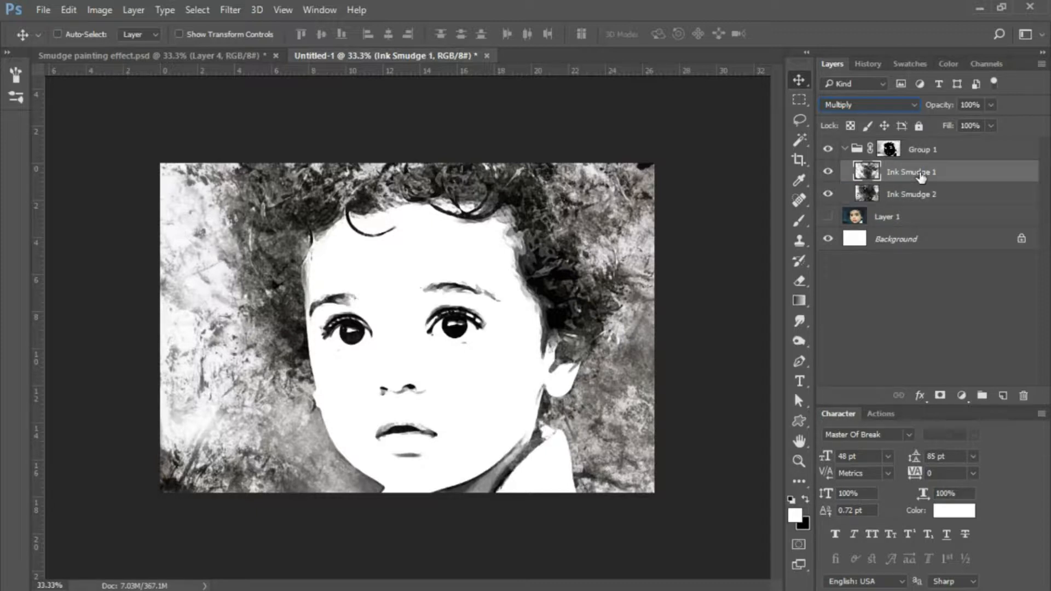
left_click(828, 196)
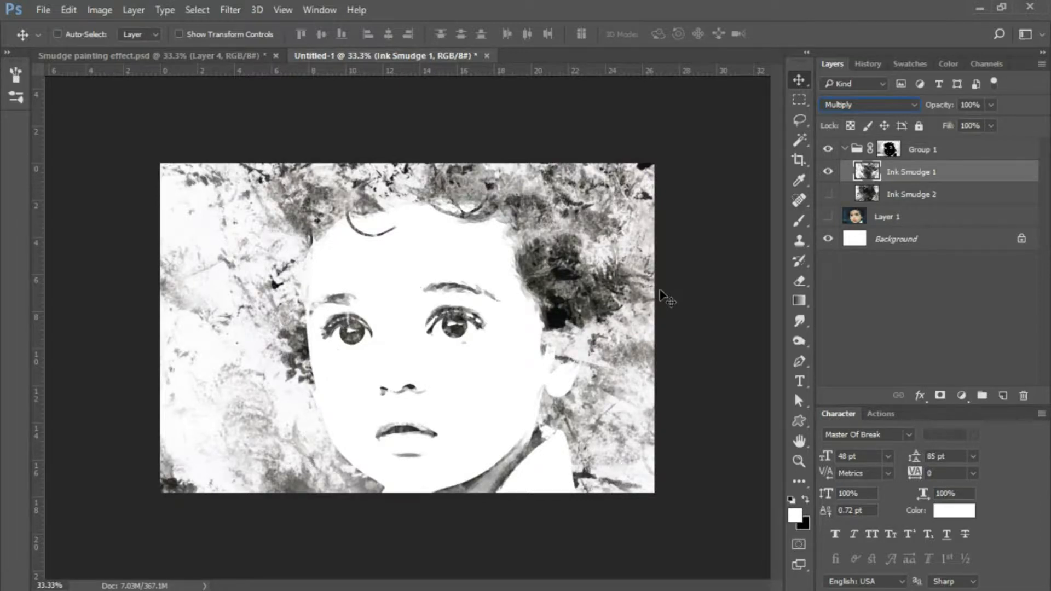
Scale Ink Smudge 1 down proportionally until it spans only from the face's centre to the ear, and place it over that right half
key("ctrl+t")
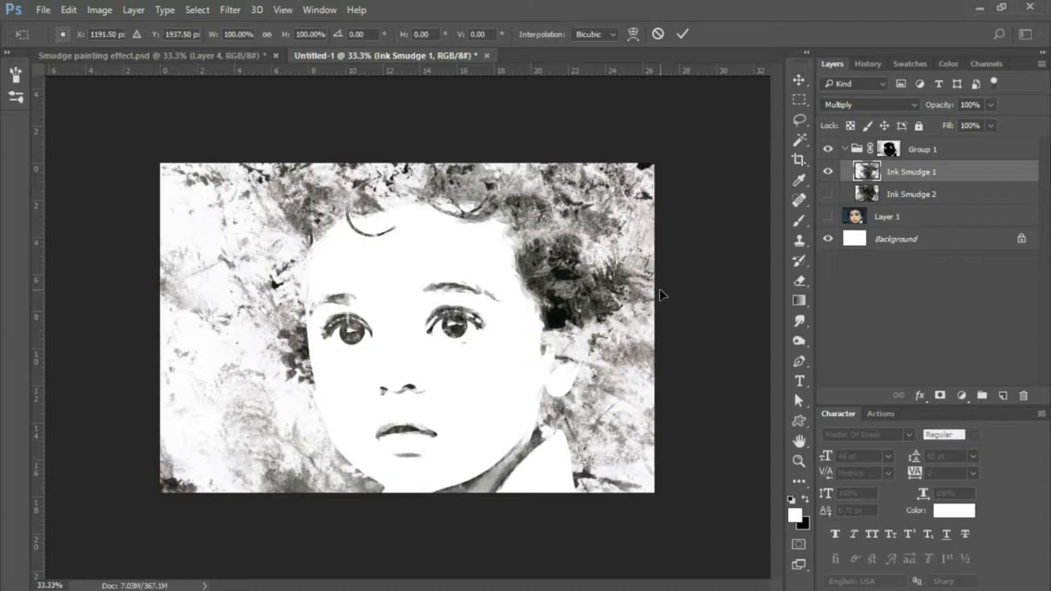
key("ctrl+0")
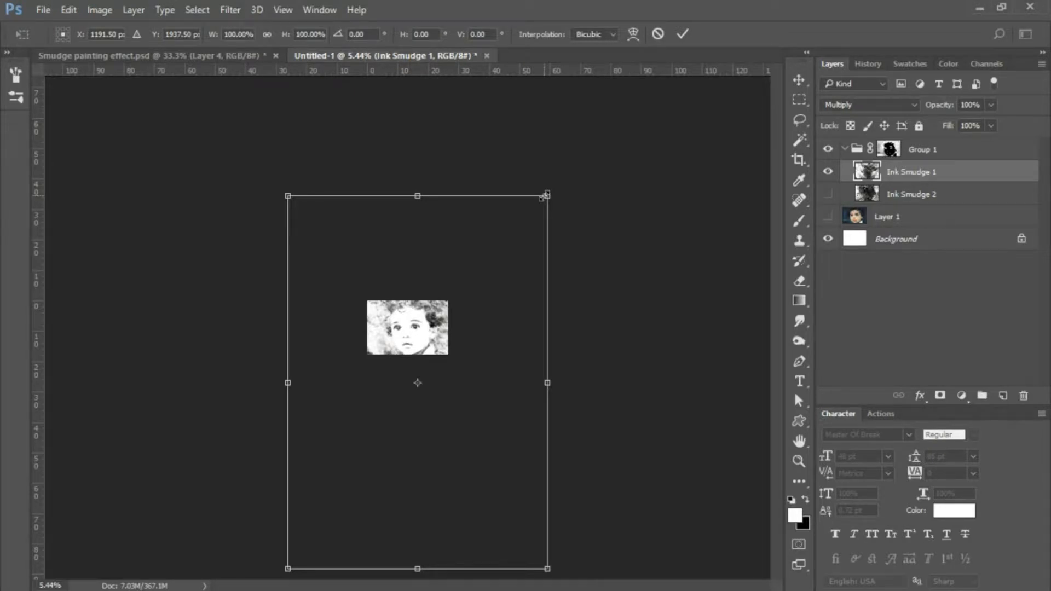
left_click_drag(545, 195, 375, 312)
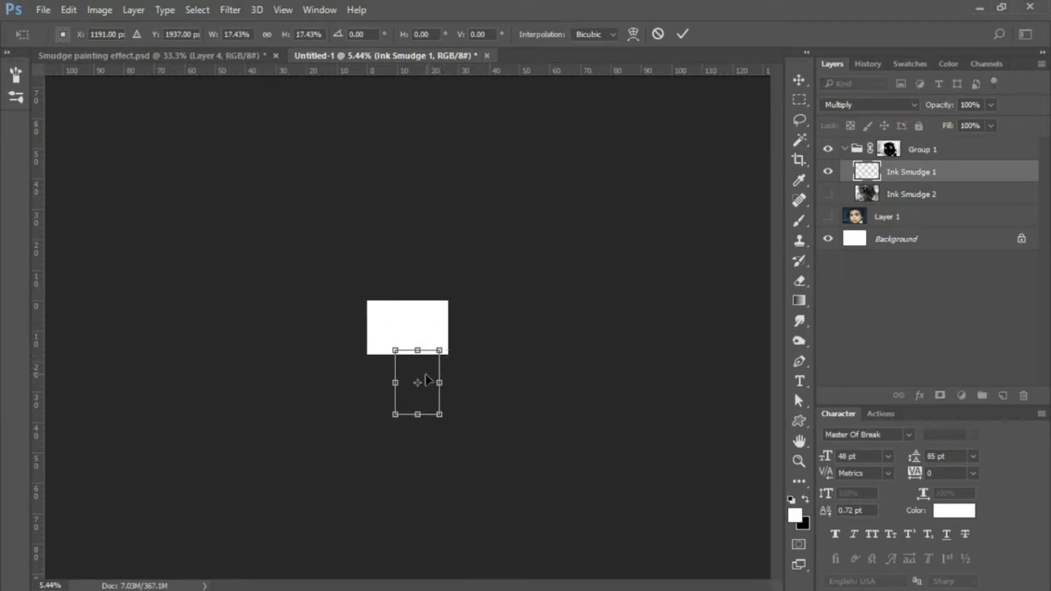
left_click_drag(428, 379, 433, 330)
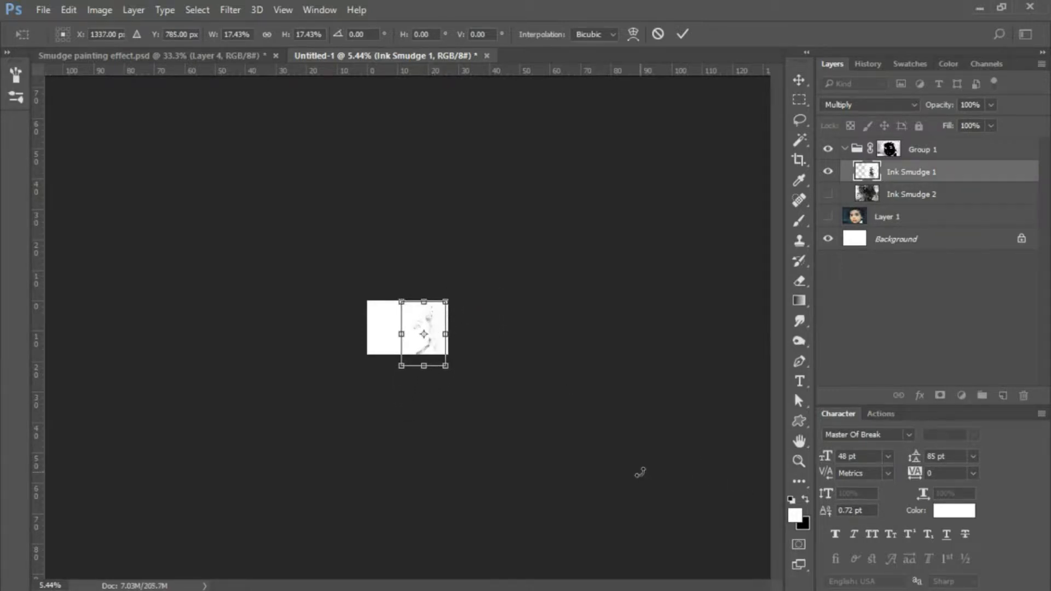
scroll(631, 471, "up", 14)
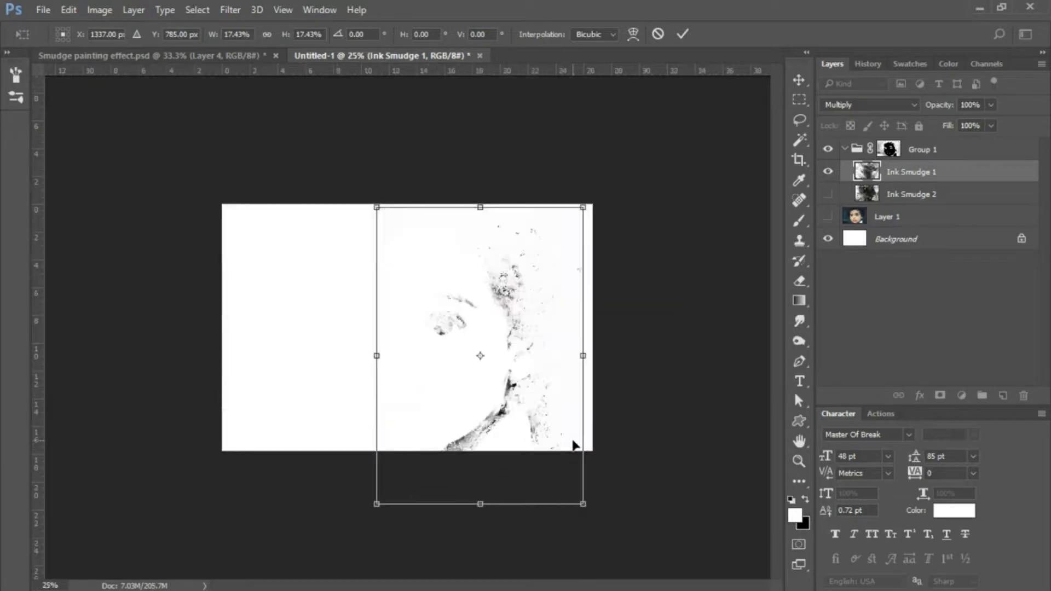
left_click_drag(518, 339, 512, 307)
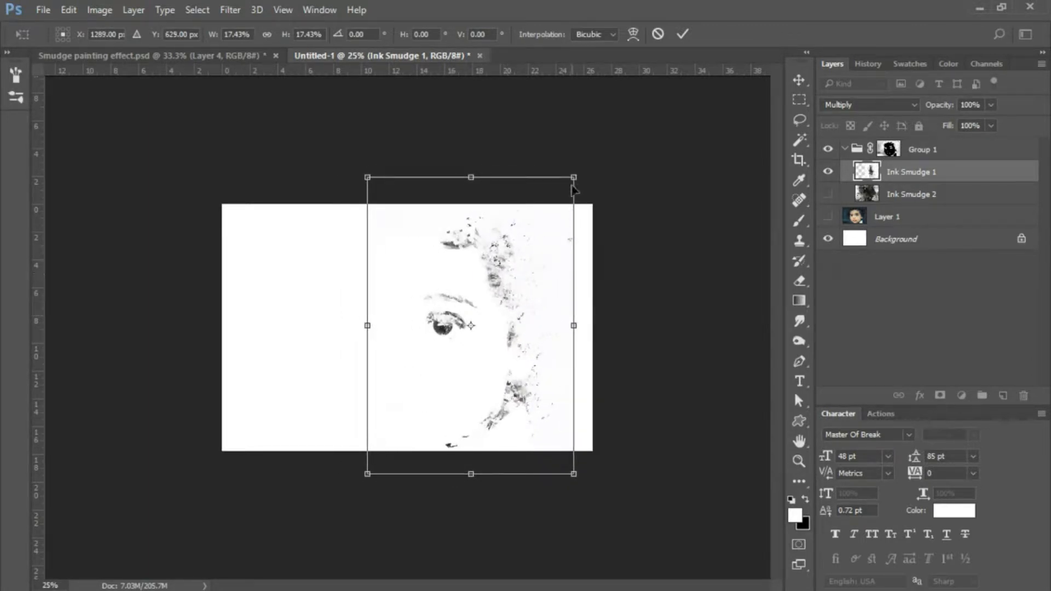
left_click_drag(574, 174, 536, 231)
key("Return")
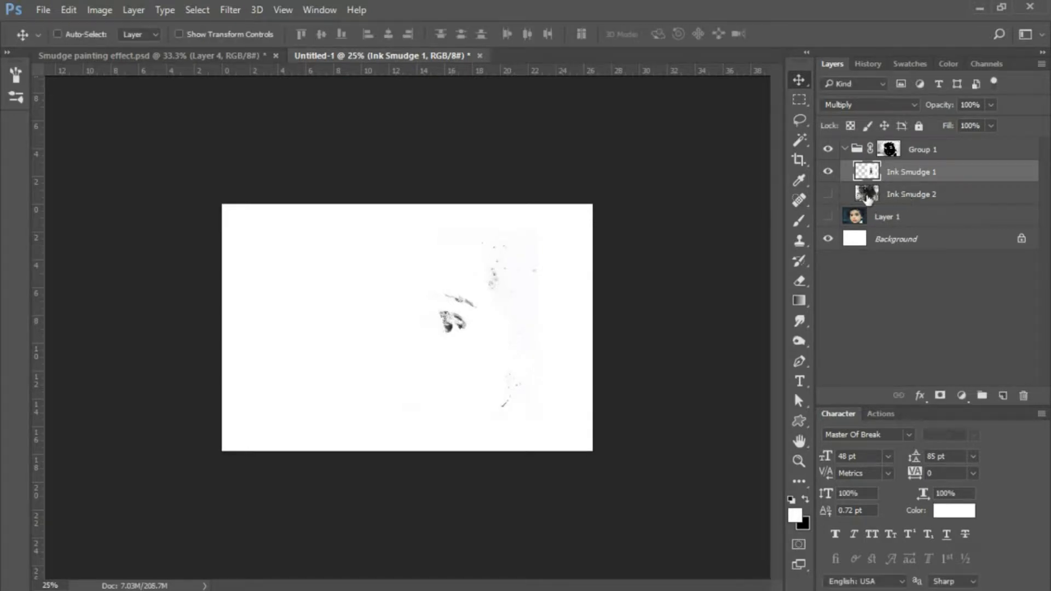
Show the Ink Smudge 2 layer again and check the transform bounds of Ink Smudge 1 over the portrait
left_click(828, 195)
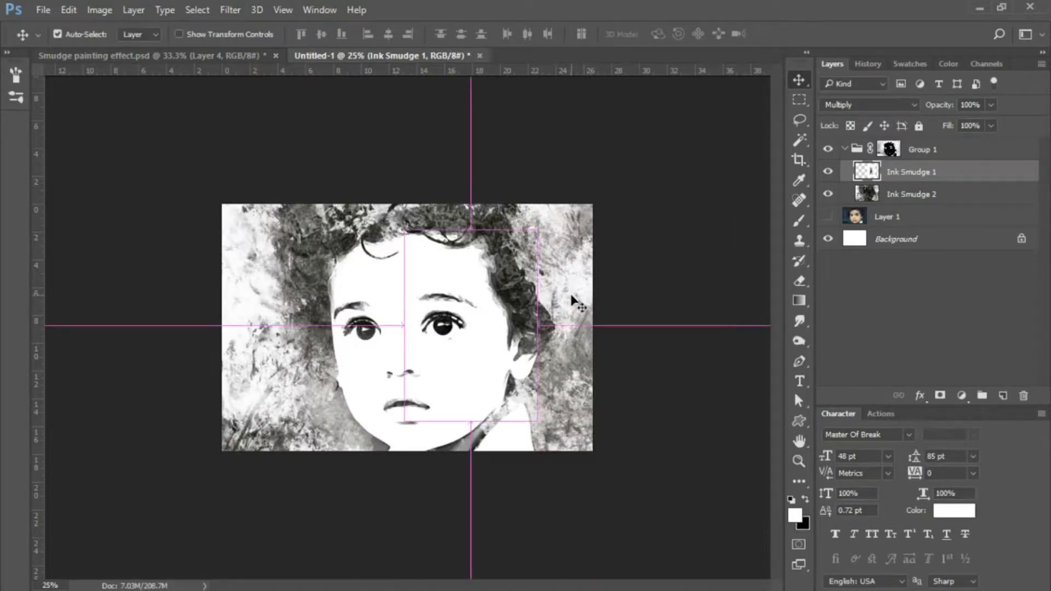
key("ctrl+t")
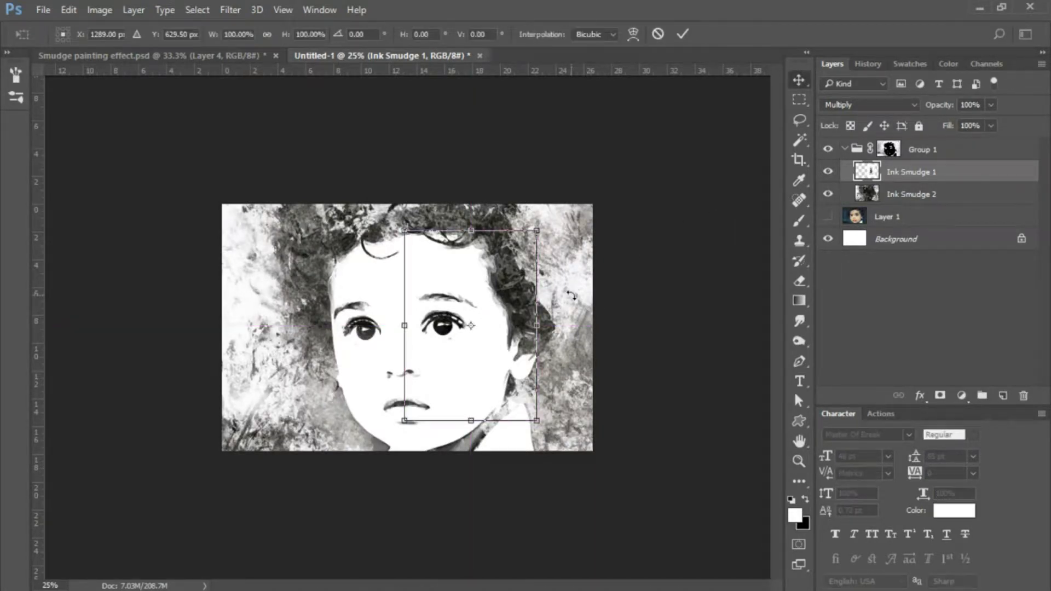
key("Return")
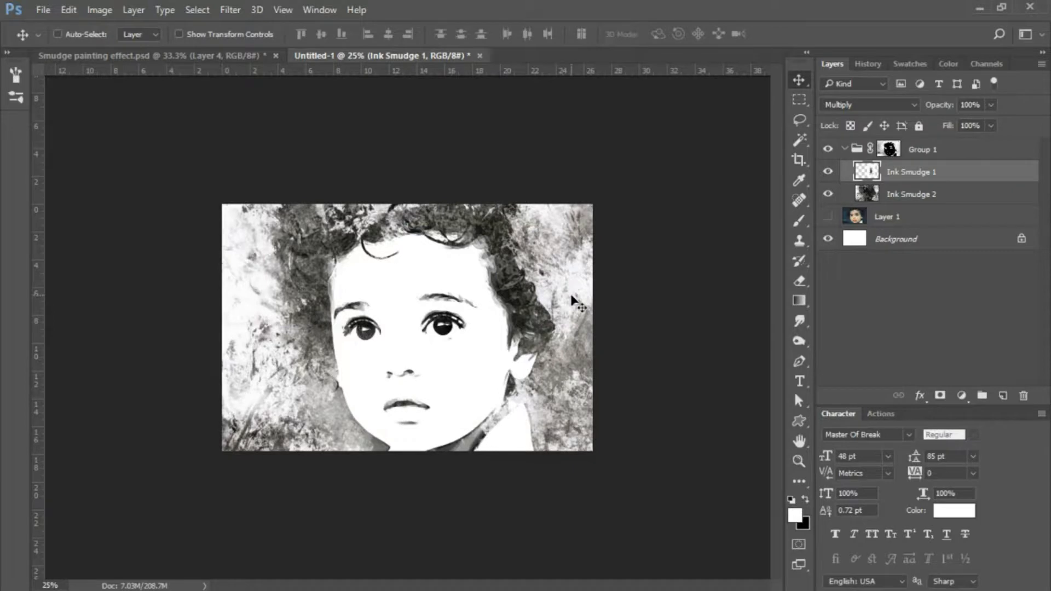
Scale Ink Smudge 2 to about 11.6% and place it over the left eye and upper-left hair, centred near X 661 px, Y 435 px
left_click(920, 197)
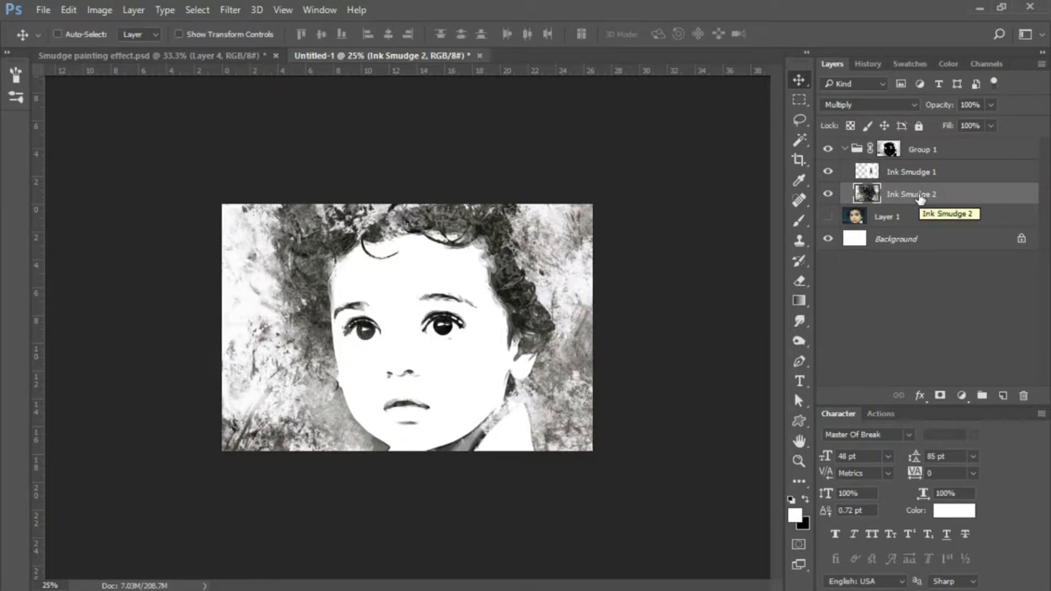
key("ctrl+t")
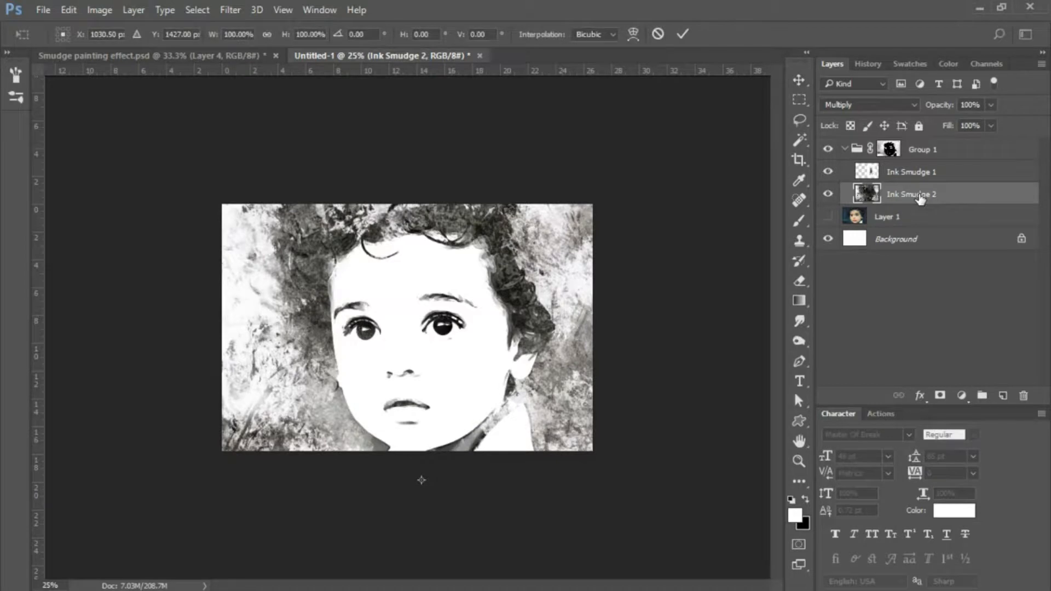
key("ctrl+0")
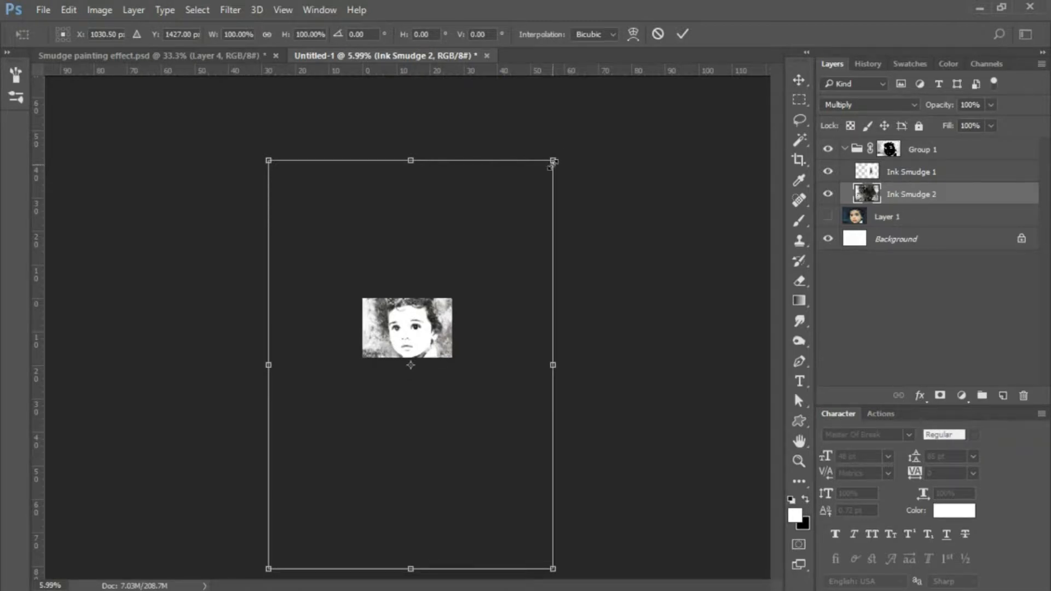
left_click_drag(554, 162, 357, 298)
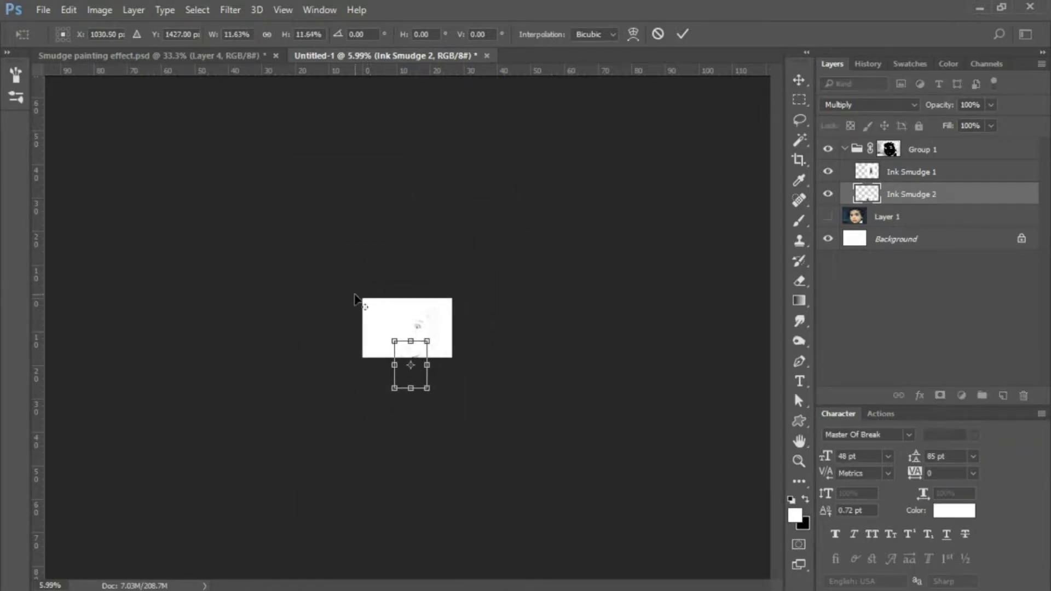
key("ctrl+plus")
key("ctrl+plus")
key("ctrl+plus")
key("ctrl+plus")
key("ctrl+plus")
key("ctrl+plus")
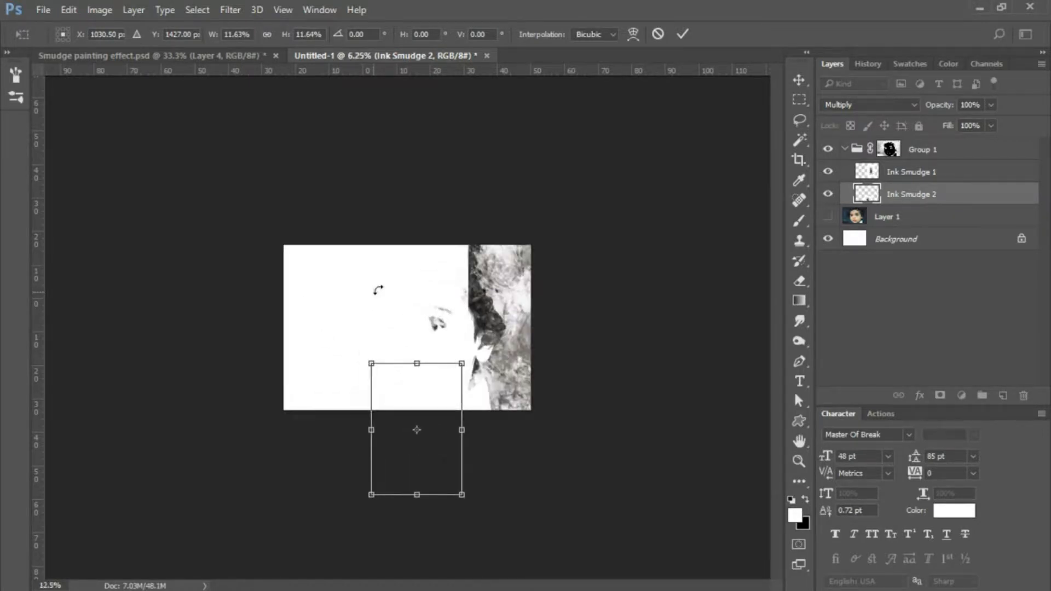
left_click_drag(447, 524, 350, 262)
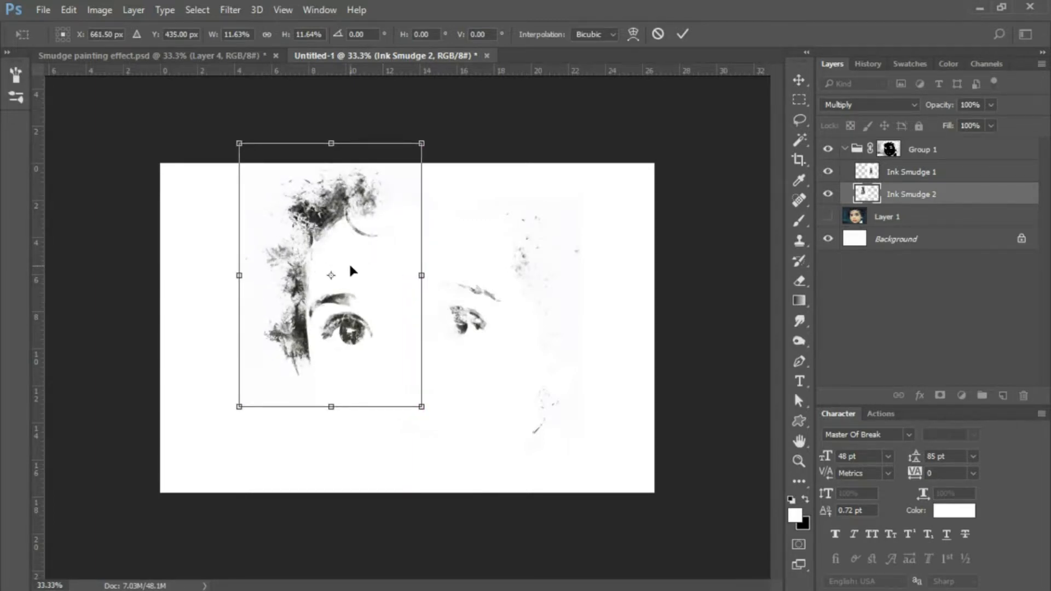
key("Return")
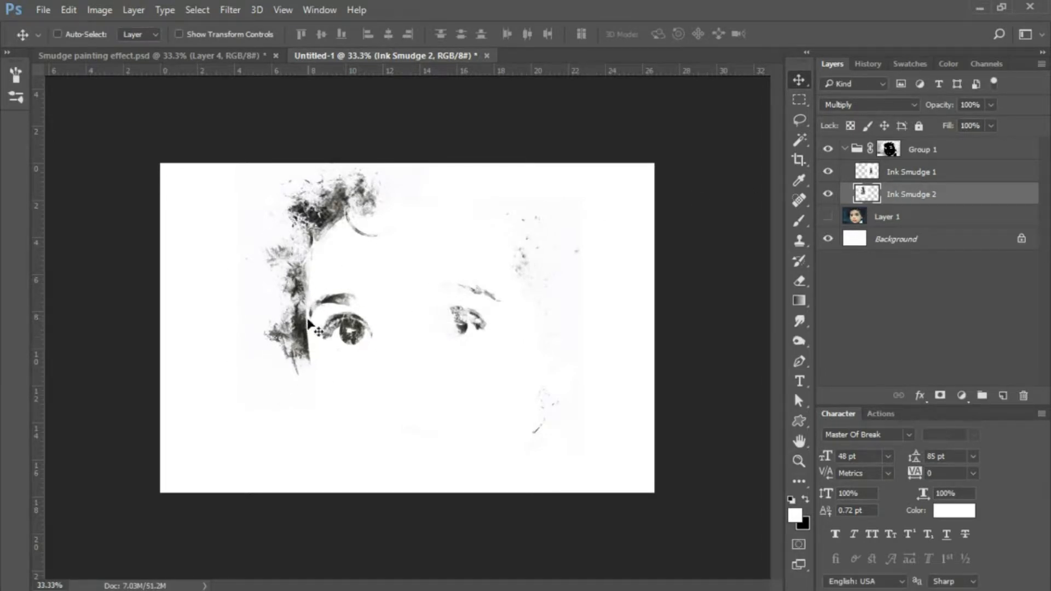
Rotate Ink Smudge 2 by -90° and move it across both eyes, centred at about X 833 px, Y 600 px
mouse_move(300, 305)
left_mouse_down()
mouse_move(247, 352)
mouse_move(268, 305)
mouse_move(282, 310)
left_mouse_up()
key("ctrl")
key("ctrl+t")
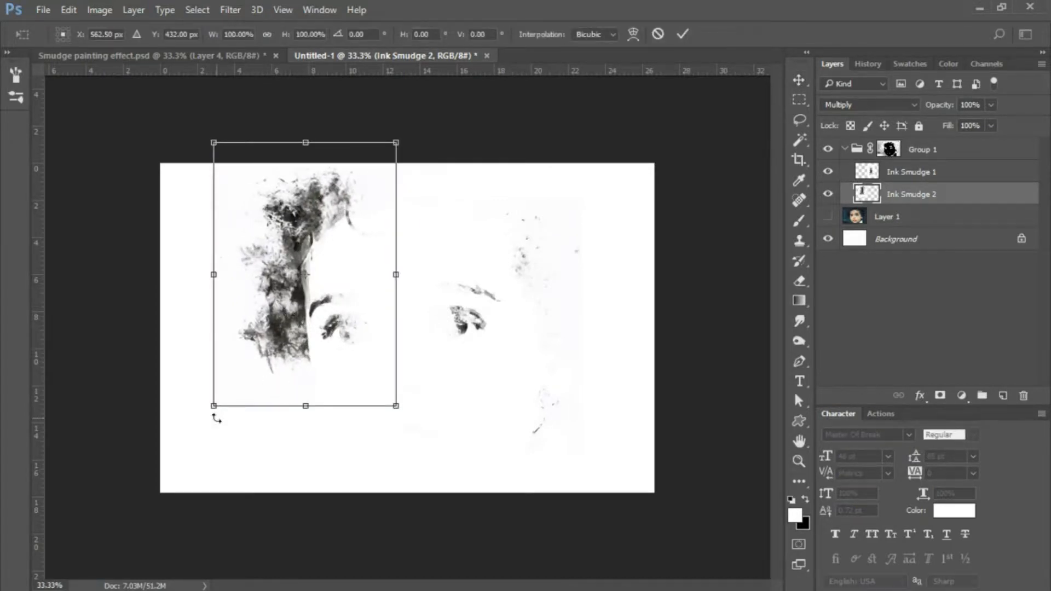
left_click_drag(202, 412, 414, 343)
left_click_drag(264, 294, 333, 337)
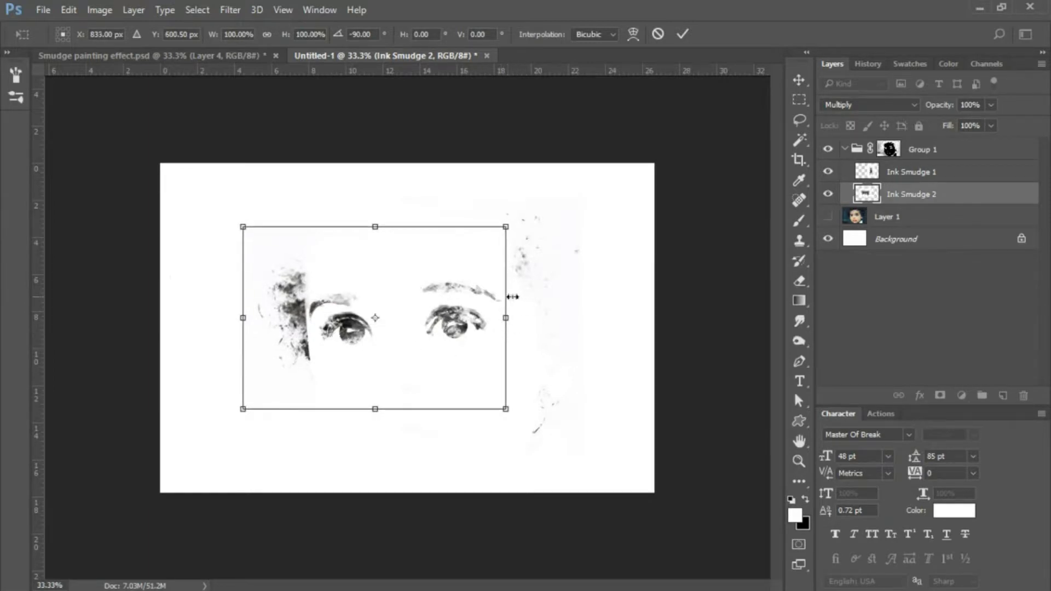
key("Return")
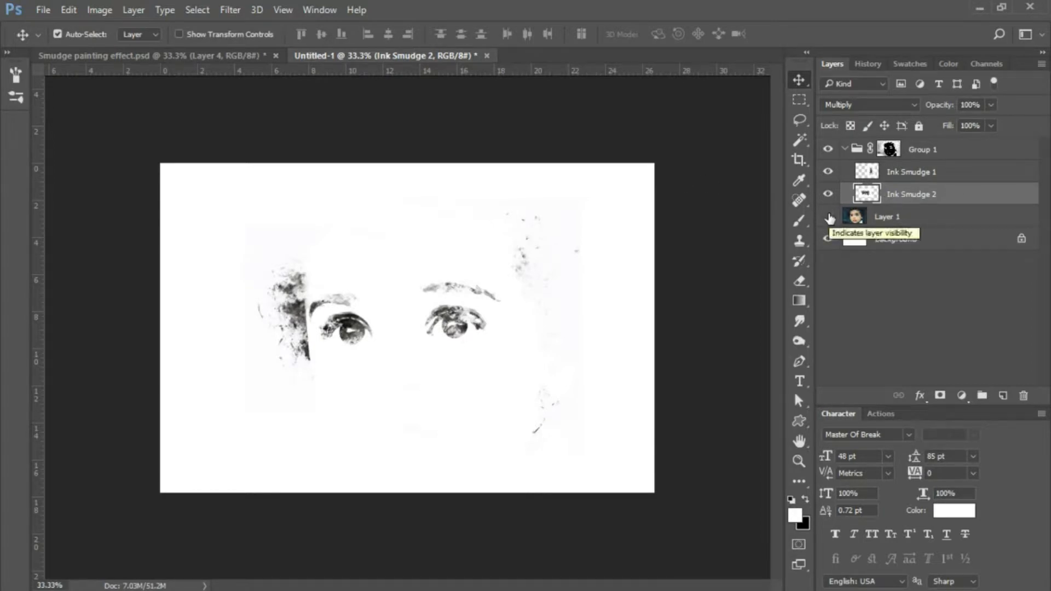
Duplicate Ink Smudge 2 and move the copy up over the forehead curl and the upper-left hair
key("ctrl+j")
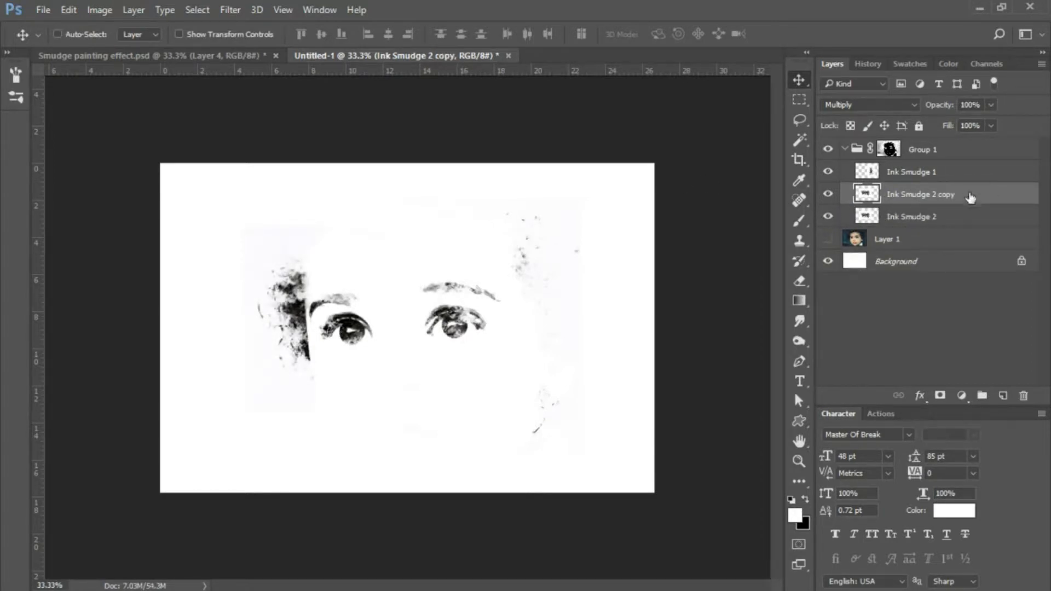
mouse_move(333, 323)
left_mouse_down()
mouse_move(339, 259)
mouse_move(322, 256)
mouse_move(355, 259)
mouse_move(320, 235)
mouse_move(320, 203)
mouse_move(305, 248)
mouse_move(320, 245)
left_mouse_up()
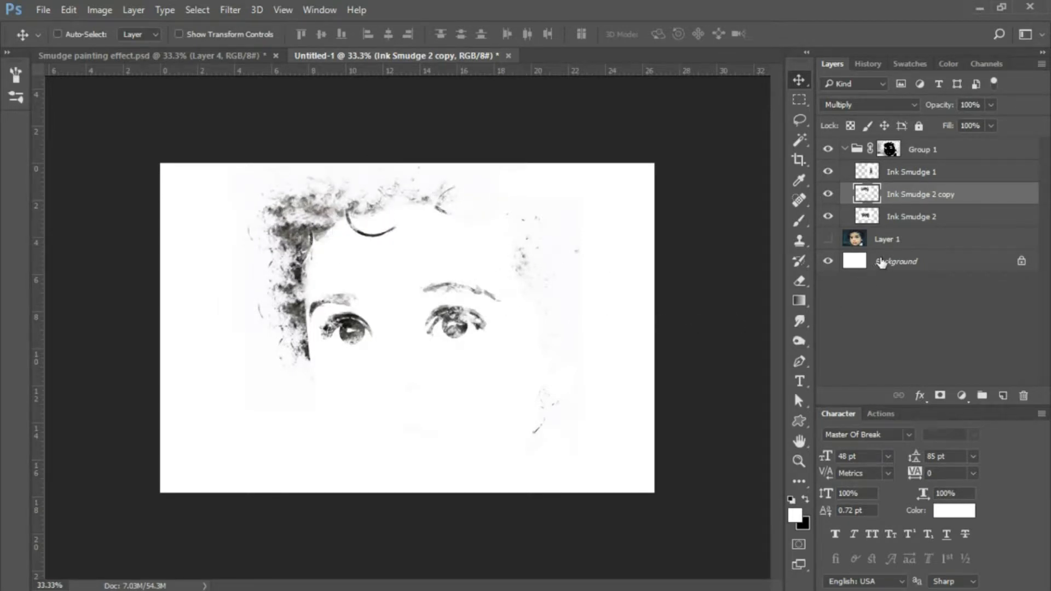
Duplicate the upper hair smudge, rotate it to 124.65° and place it over the left eye and lower-left hair, near X 665 px, Y 750 px
key("ctrl+j")
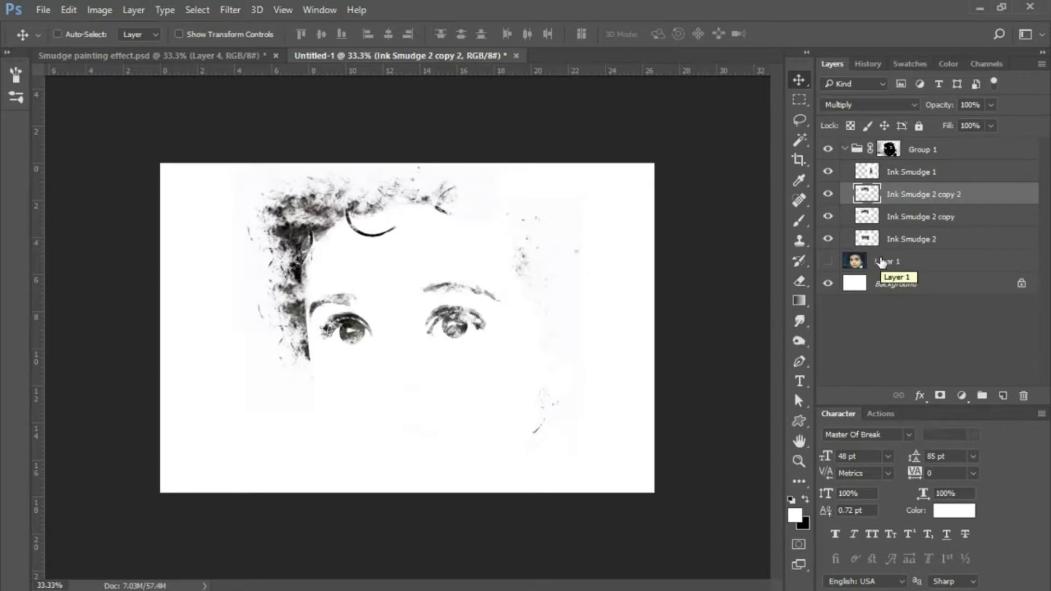
mouse_move(351, 225)
left_mouse_down()
mouse_move(426, 211)
mouse_move(448, 227)
mouse_move(453, 219)
mouse_move(393, 207)
mouse_move(419, 245)
left_mouse_up()
key("ctrl")
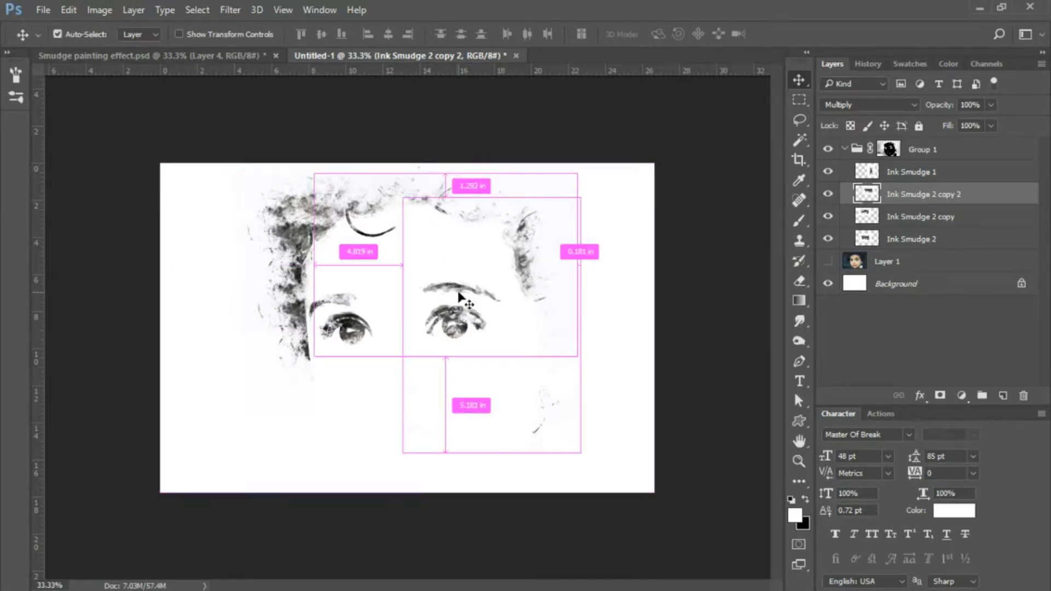
key("ctrl+t")
mouse_move(601, 378)
left_mouse_down()
mouse_move(619, 296)
mouse_move(615, 253)
mouse_move(591, 199)
mouse_move(541, 171)
mouse_move(580, 192)
mouse_move(652, 304)
mouse_move(455, 469)
mouse_move(351, 514)
mouse_move(235, 467)
mouse_move(175, 422)
mouse_move(148, 375)
left_mouse_up()
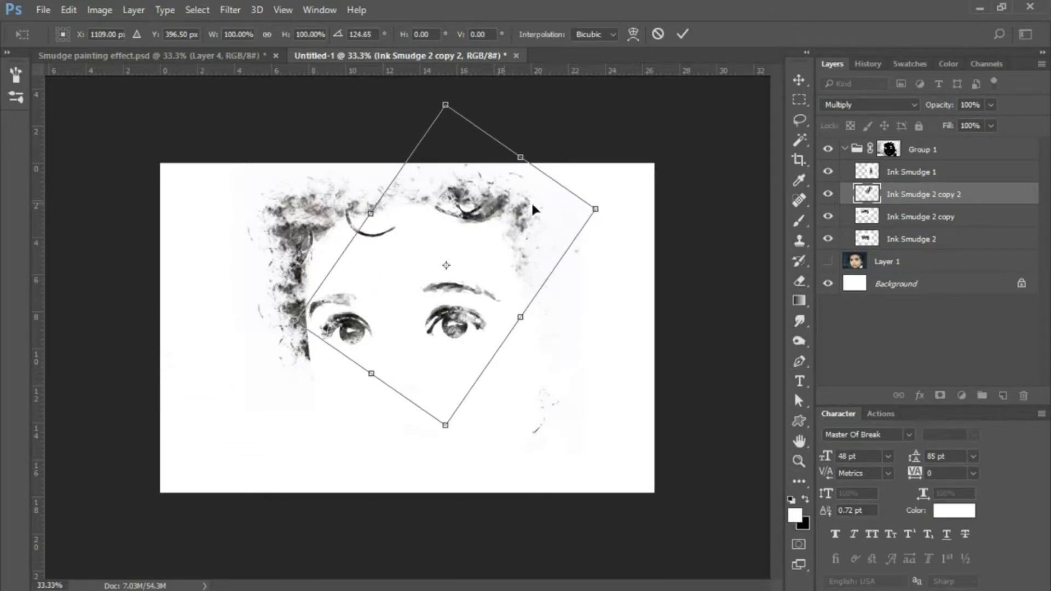
mouse_move(500, 207)
left_mouse_down()
mouse_move(583, 205)
mouse_move(506, 180)
mouse_move(386, 174)
mouse_move(372, 396)
mouse_move(347, 349)
mouse_move(383, 327)
mouse_move(376, 305)
left_mouse_up()
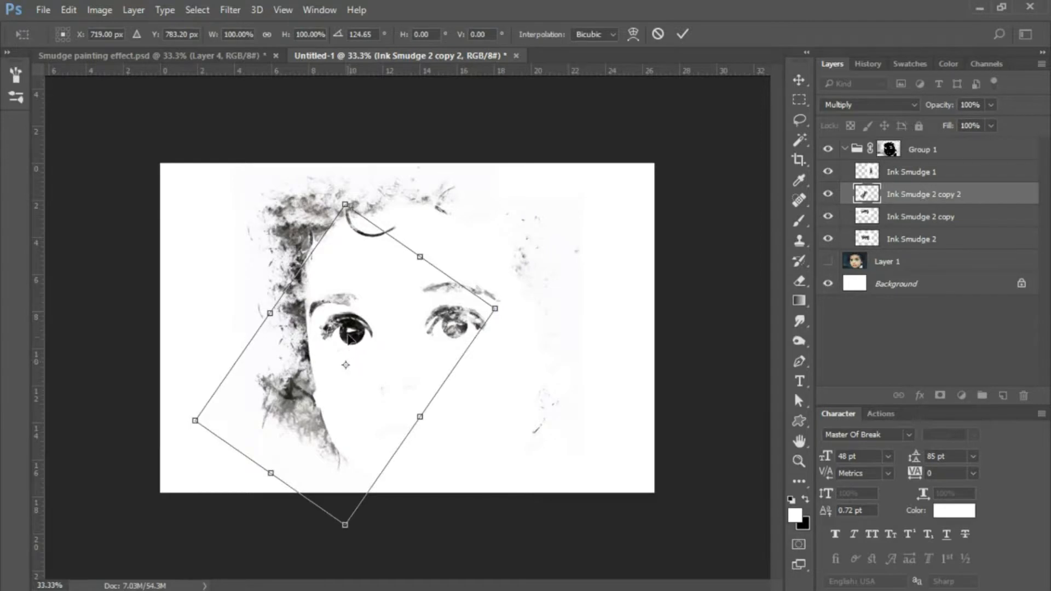
left_click_drag(349, 339, 336, 332)
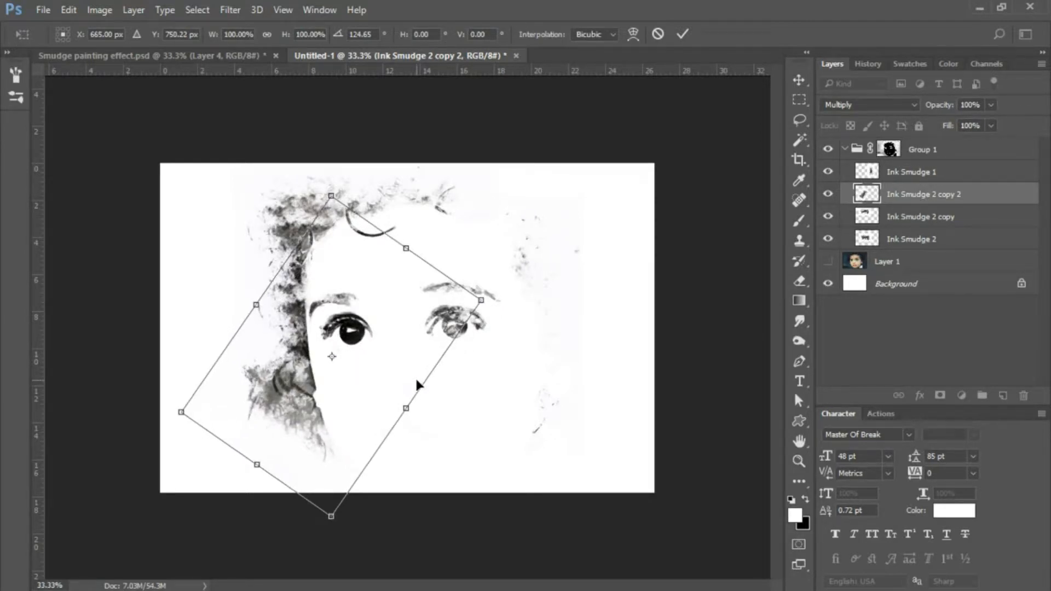
key("Return")
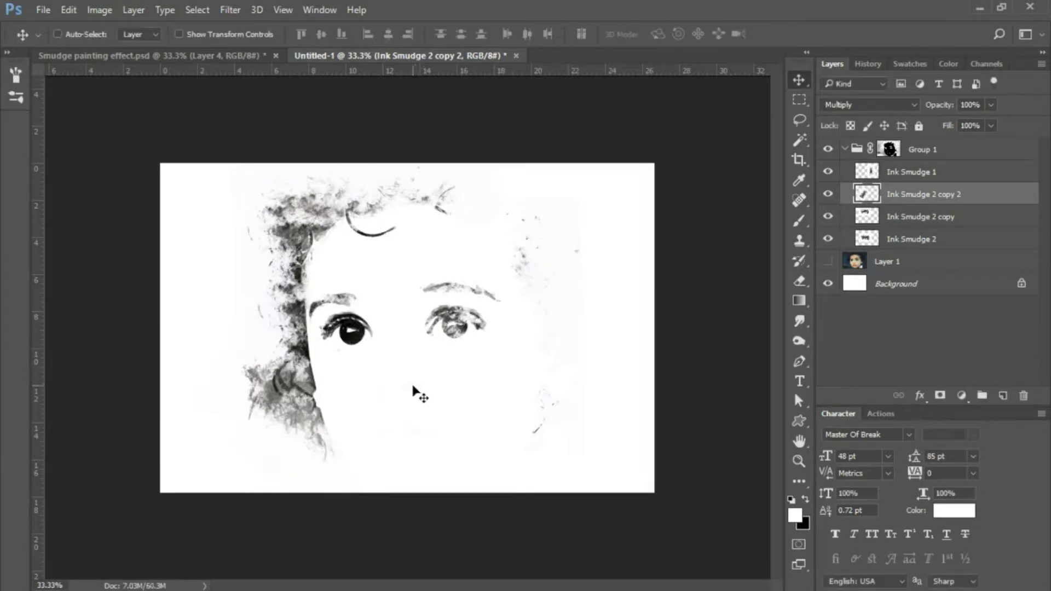
Duplicate the lower-left hair smudge and move the copy over the nose, mouth and lower-left jawline
key("ctrl")
mouse_move(405, 405)
left_mouse_down()
mouse_move(330, 363)
mouse_move(296, 371)
mouse_move(389, 407)
mouse_move(371, 431)
mouse_move(392, 406)
mouse_move(372, 428)
left_mouse_up()
key("ctrl")
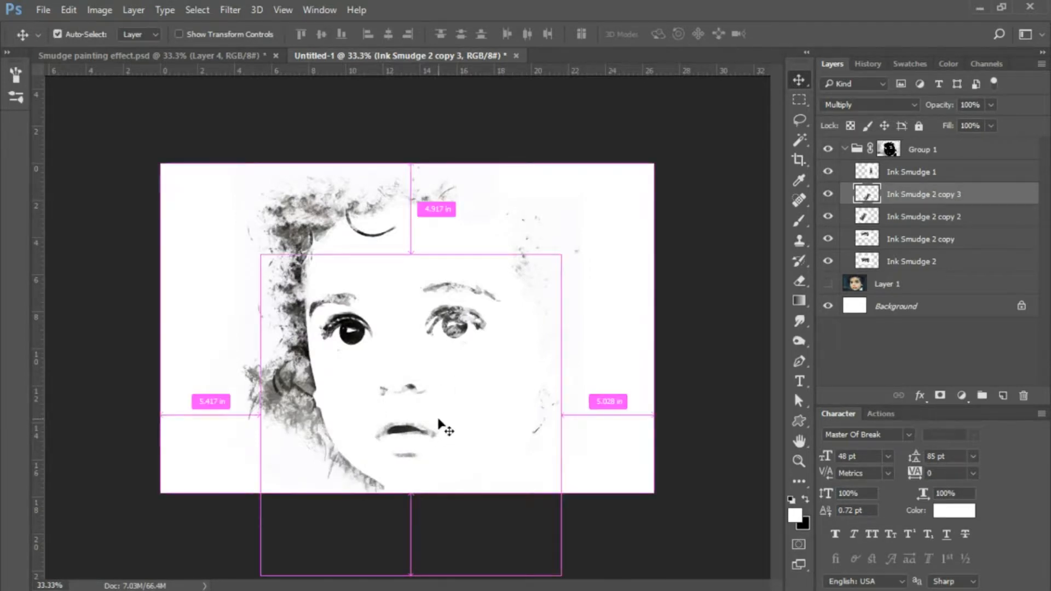
Duplicate the nose and mouth smudge, rotate the copy and place it around the ear and the hair beside it
key("ctrl+j")
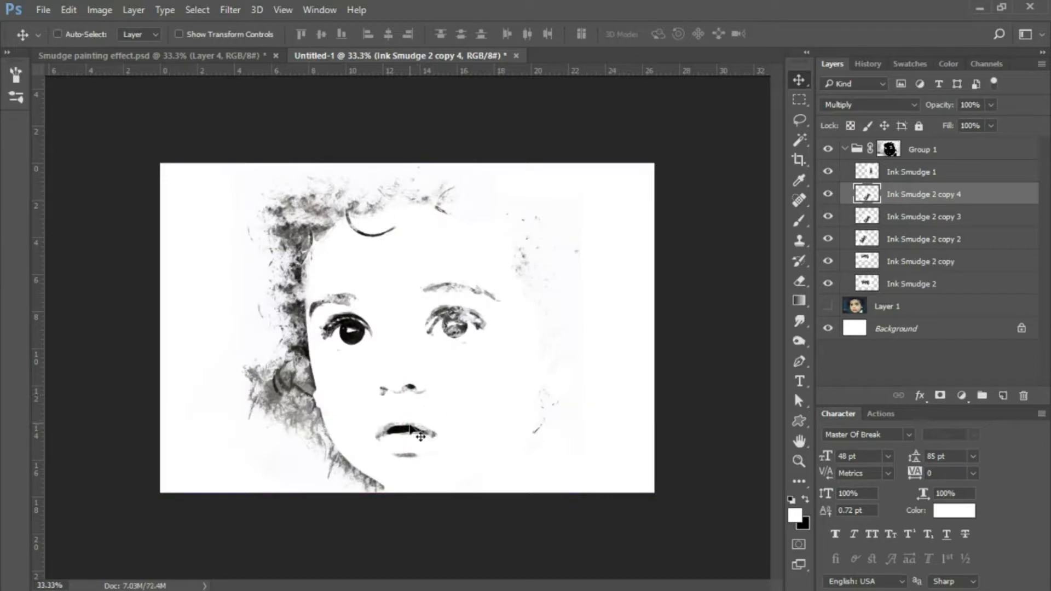
mouse_move(413, 423)
left_mouse_down()
mouse_move(501, 400)
mouse_move(501, 411)
left_mouse_up()
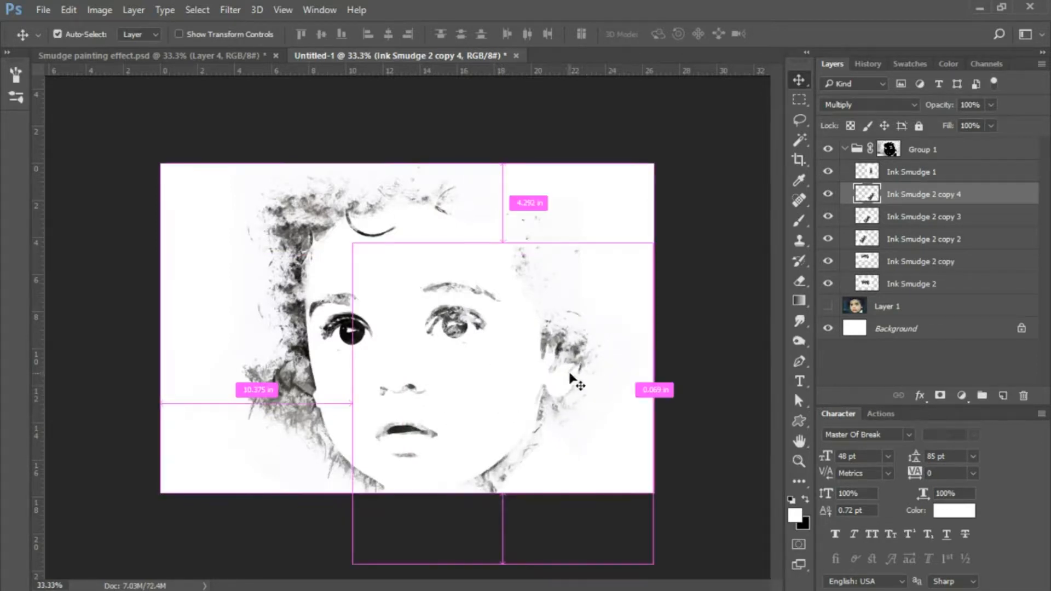
key("ctrl+t")
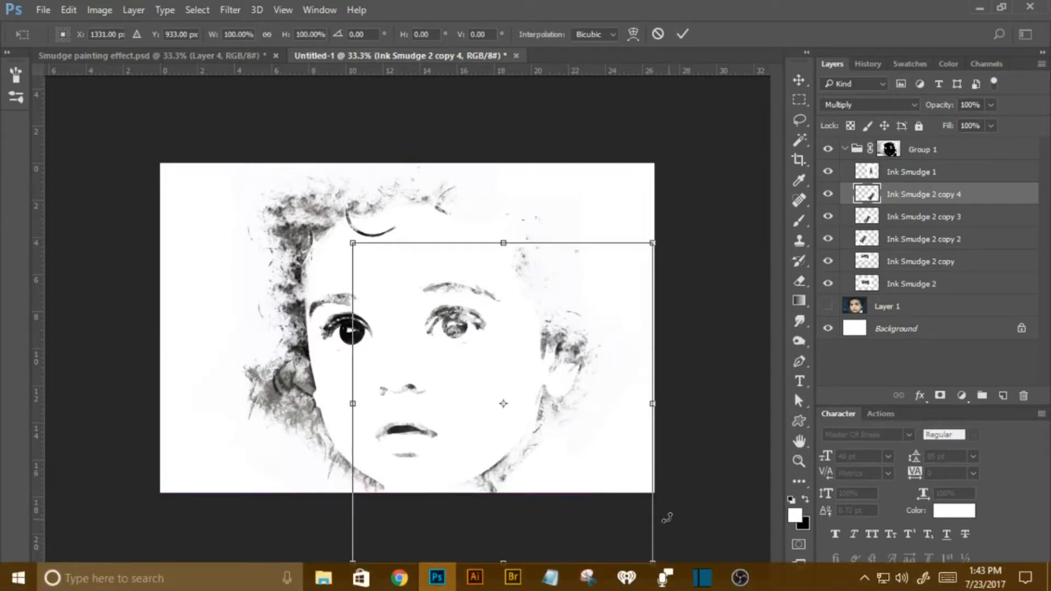
left_click_drag(665, 566, 584, 335)
left_click_drag(562, 417, 586, 352)
key("Return")
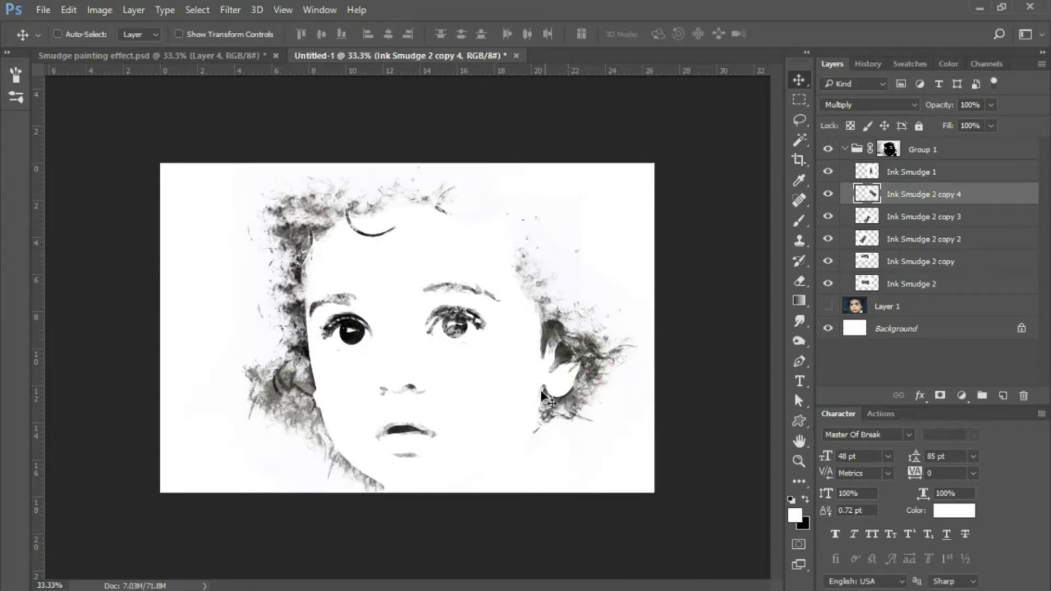
Duplicate the ear smudge, scale the copy to about 116.9% and place it over the right eye, centred near X 1198 px, Y 610 px
key("ctrl")
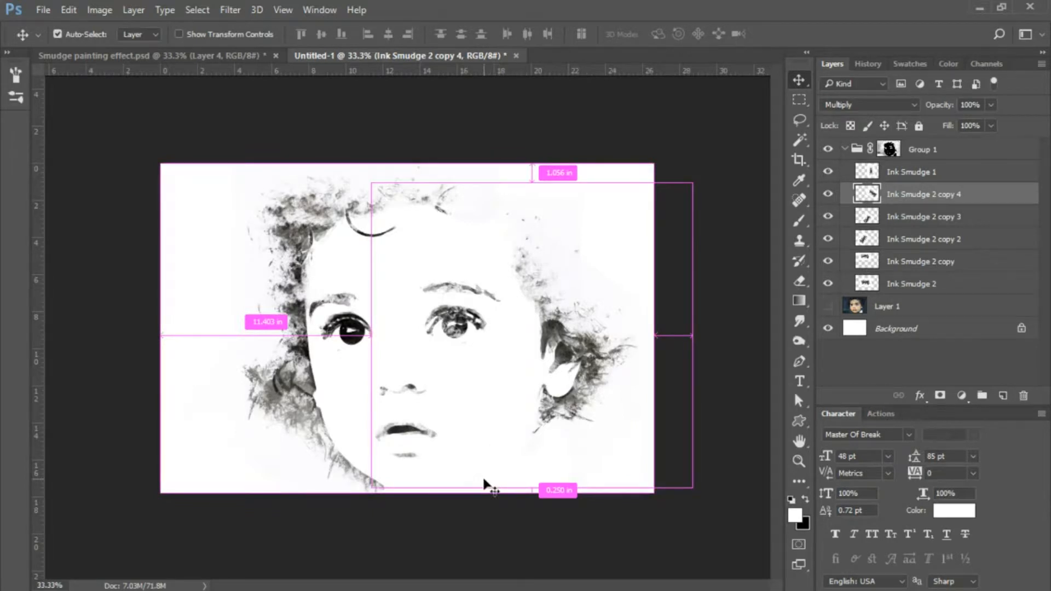
key("ctrl+j")
mouse_move(572, 338)
left_mouse_down()
mouse_move(542, 182)
mouse_move(583, 223)
mouse_move(575, 253)
mouse_move(587, 268)
mouse_move(569, 258)
mouse_move(550, 271)
left_mouse_up()
key("ctrl")
key("ctrl+t")
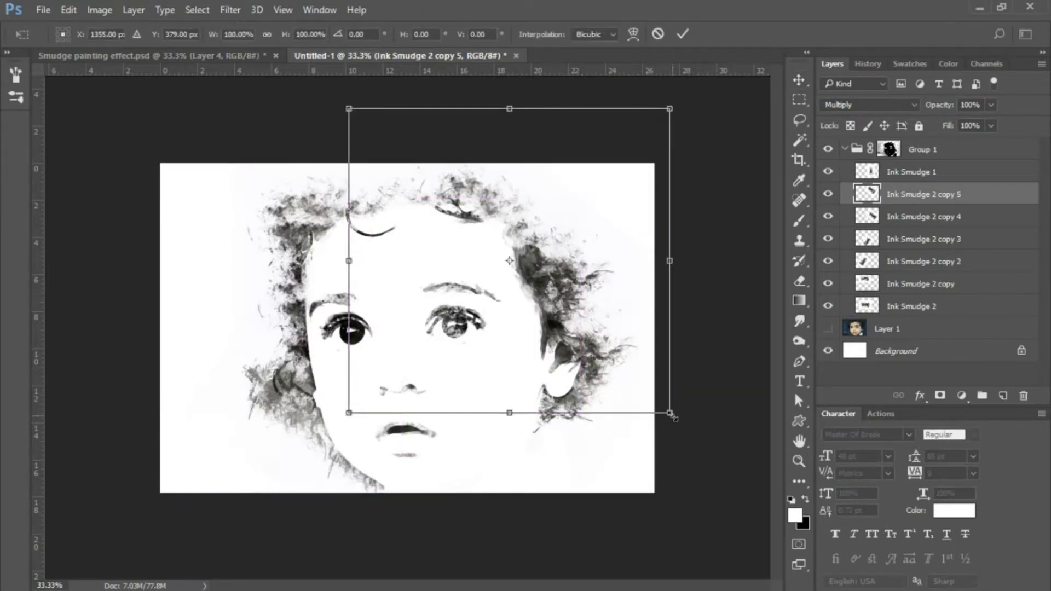
left_click_drag(671, 415, 703, 435)
mouse_move(560, 269)
left_mouse_down()
mouse_move(604, 254)
mouse_move(591, 253)
left_mouse_up()
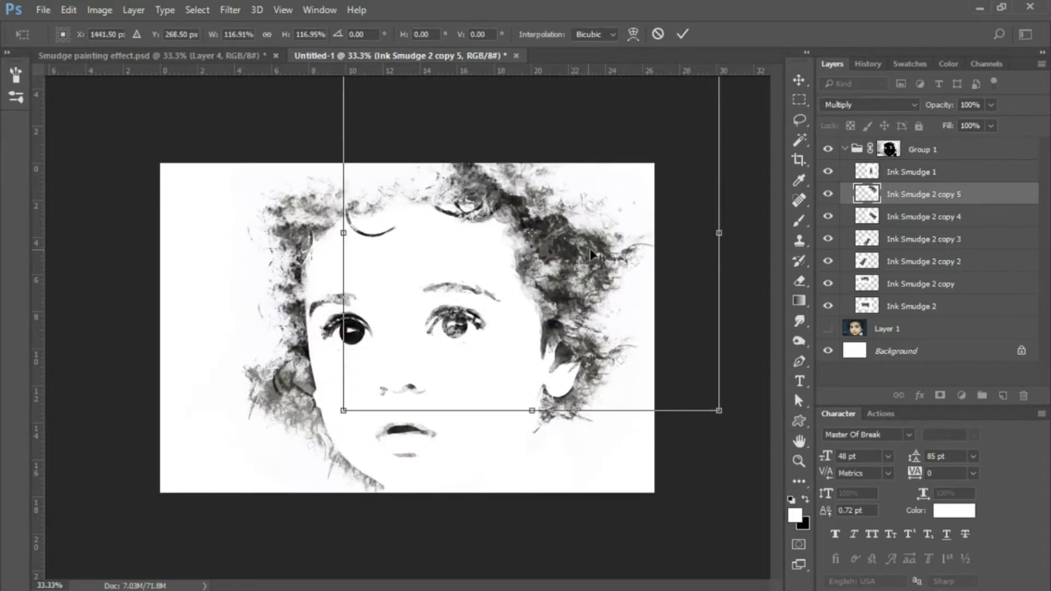
mouse_move(541, 218)
left_mouse_down()
mouse_move(510, 196)
mouse_move(506, 230)
mouse_move(524, 232)
left_mouse_up()
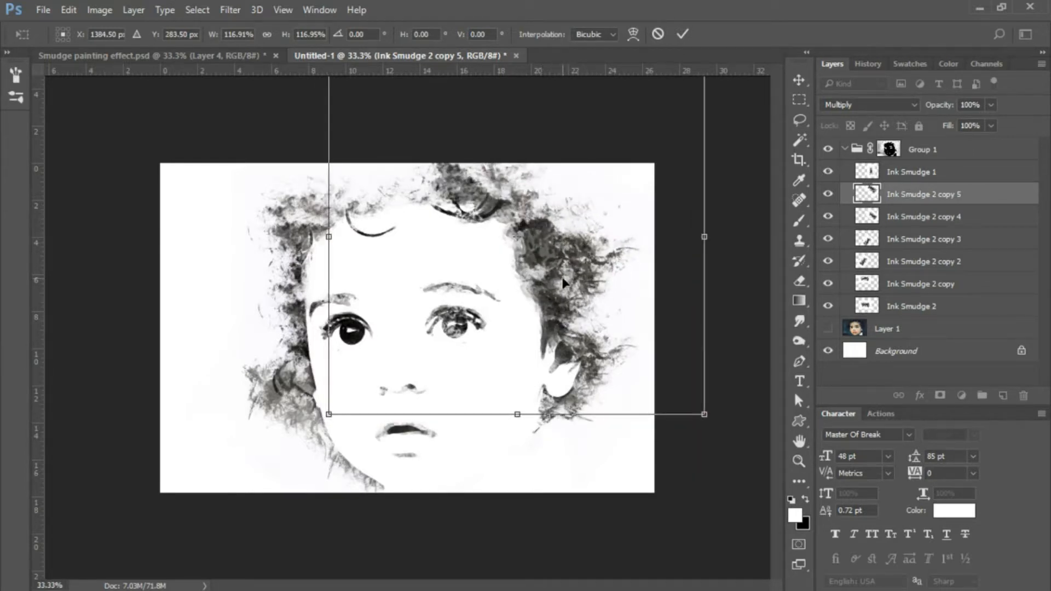
mouse_move(550, 282)
left_mouse_down()
mouse_move(522, 346)
mouse_move(501, 362)
left_mouse_up()
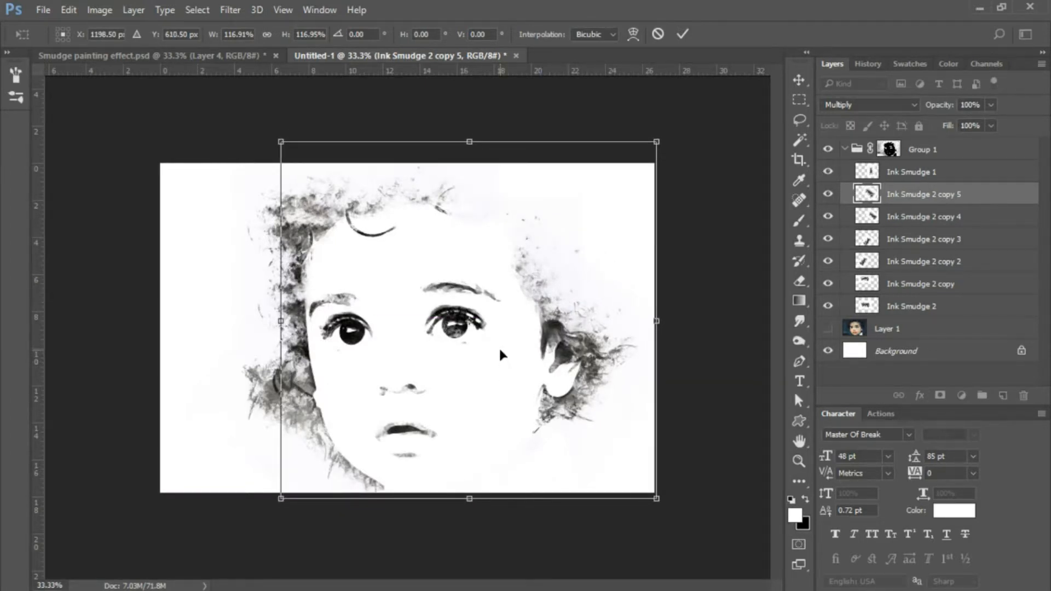
key("Return")
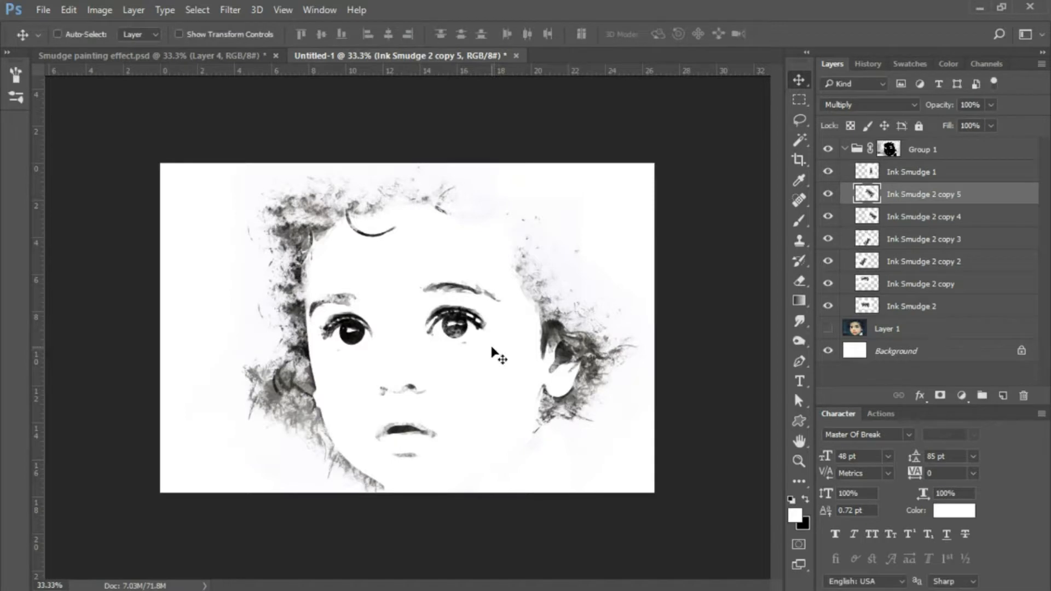
Duplicate the right-eye smudge over the upper-right hair, and place another copy over the lower-right hair, jaw and collar
mouse_move(491, 348)
left_mouse_down()
mouse_move(476, 356)
mouse_move(467, 328)
mouse_move(544, 237)
mouse_move(531, 246)
mouse_move(549, 246)
mouse_move(508, 236)
left_mouse_up()
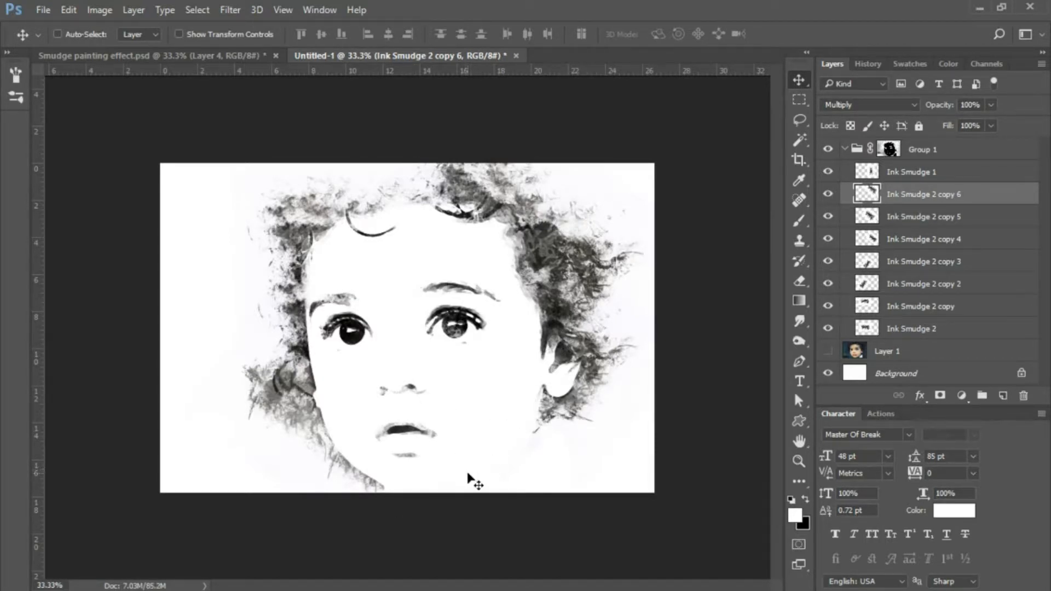
mouse_move(468, 481)
left_mouse_down()
mouse_move(448, 476)
mouse_move(569, 312)
left_mouse_up()
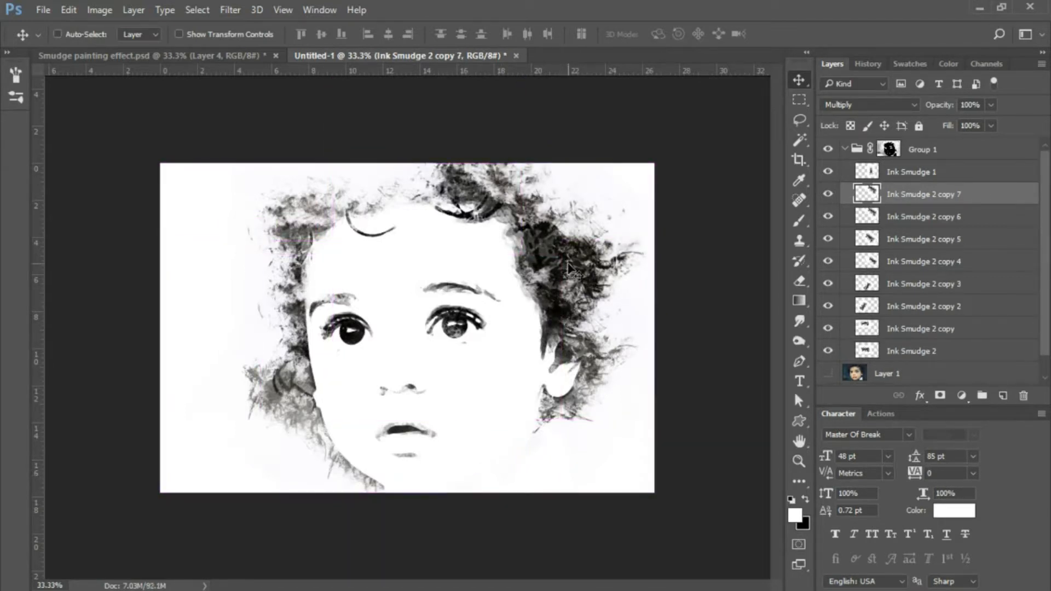
mouse_move(567, 268)
left_mouse_down()
mouse_move(520, 446)
mouse_move(543, 466)
mouse_move(574, 454)
mouse_move(557, 445)
mouse_move(572, 449)
left_mouse_up()
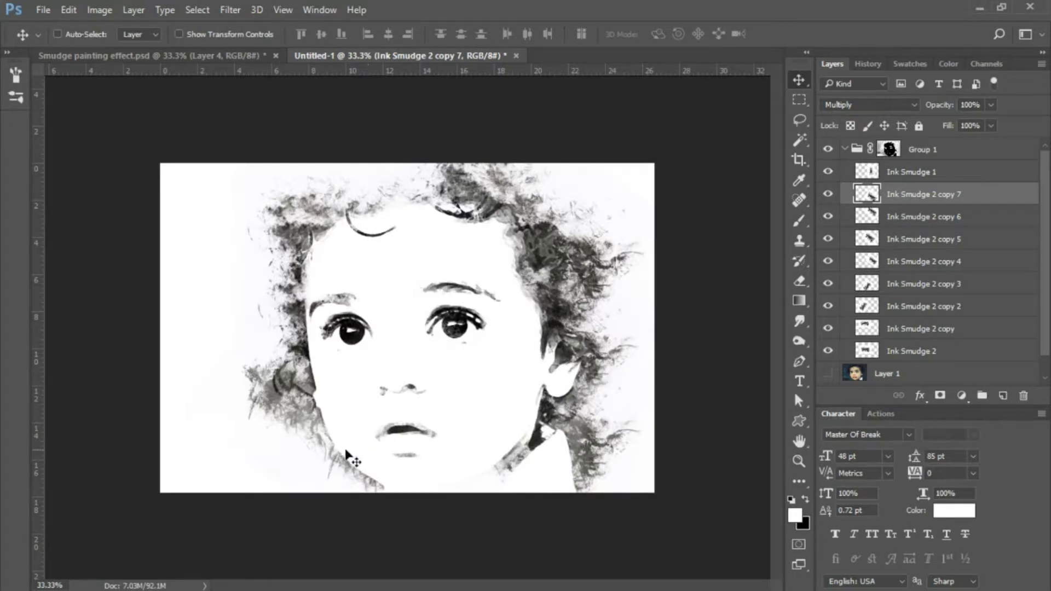
Duplicate the lower-right smudge, scale the copy to 65.1%, rotate it to -51.55° and place it over the lower-left hair beside the jaw
key("ctrl")
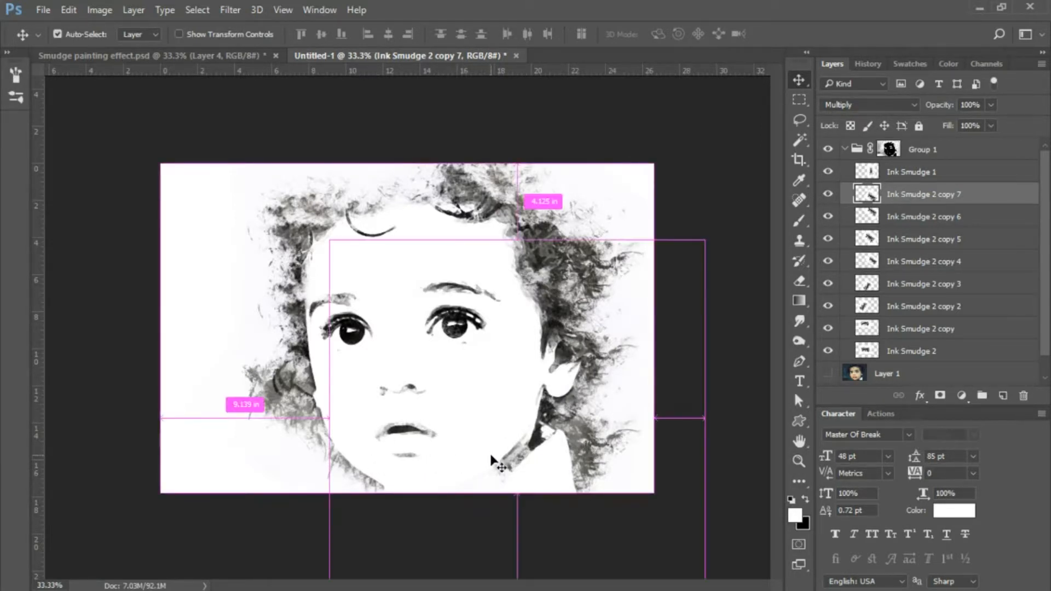
mouse_move(471, 445)
left_mouse_down()
mouse_move(564, 441)
mouse_move(412, 445)
mouse_move(416, 455)
left_mouse_up()
key("ctrl+t")
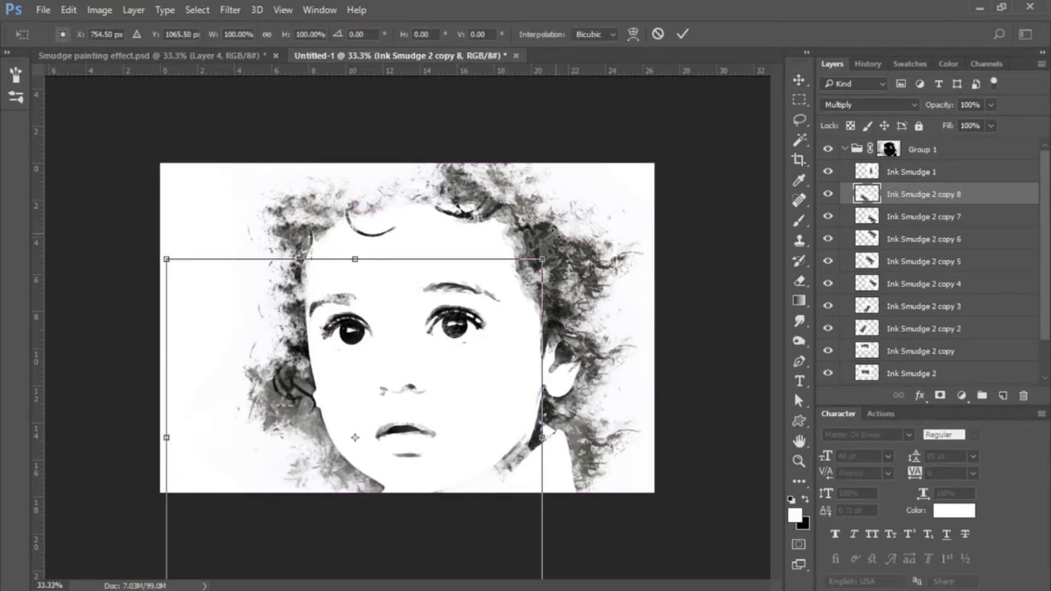
left_click_drag(544, 260, 476, 321)
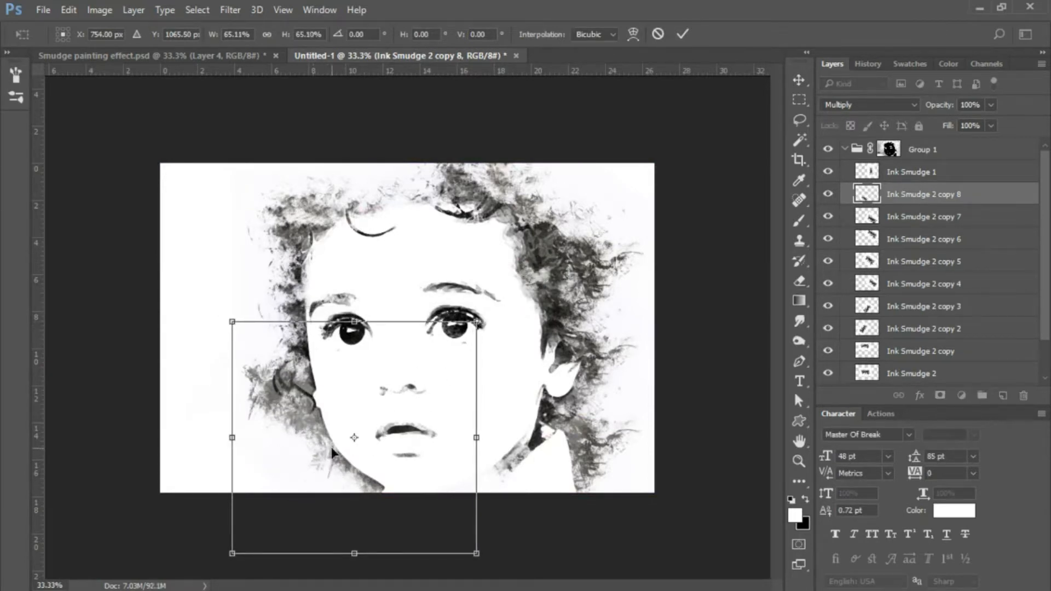
left_click_drag(331, 447, 309, 491)
left_click_drag(484, 343, 327, 301)
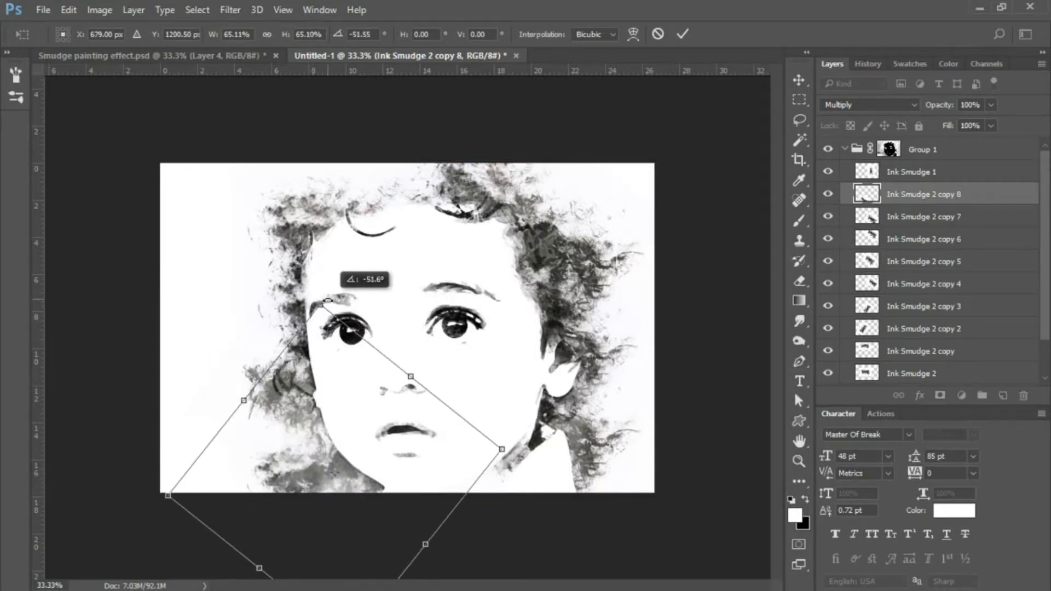
left_click_drag(338, 468, 350, 444)
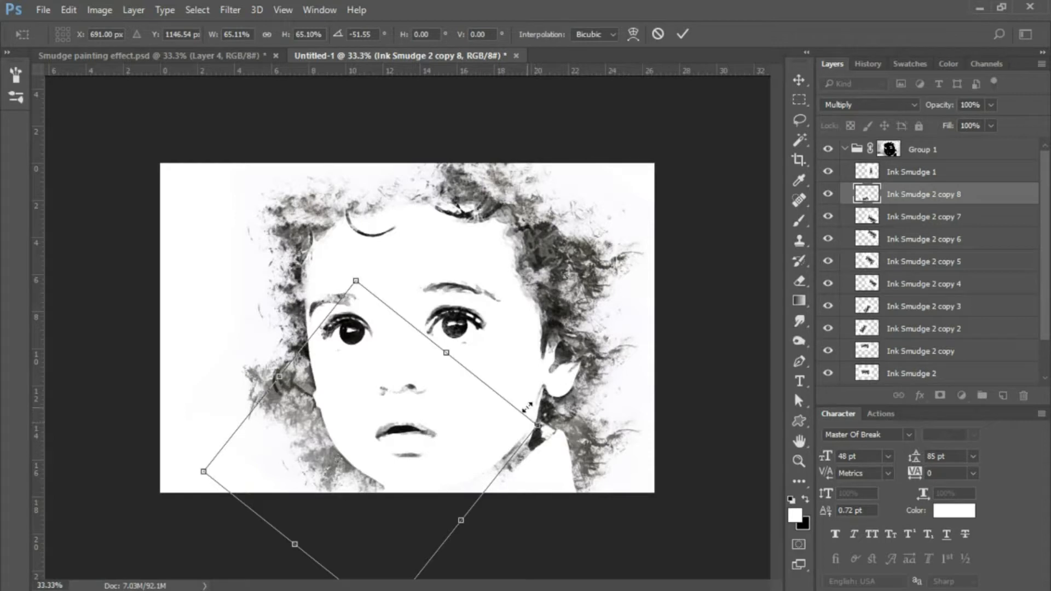
key("Return")
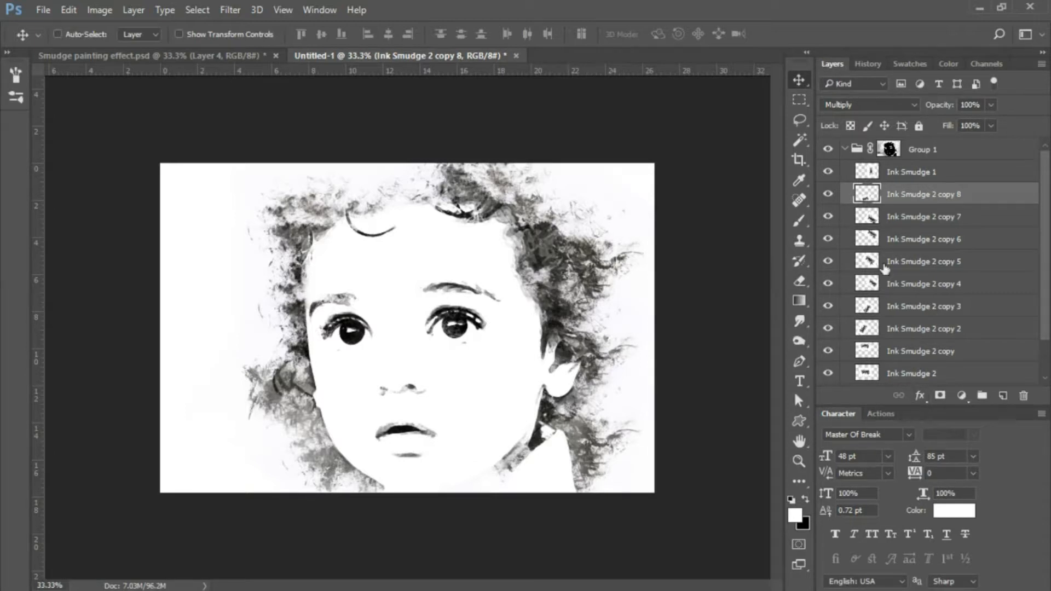
Collapse Group 1, make the Layer 1 portrait visible and move it above Group 1
left_click(906, 173)
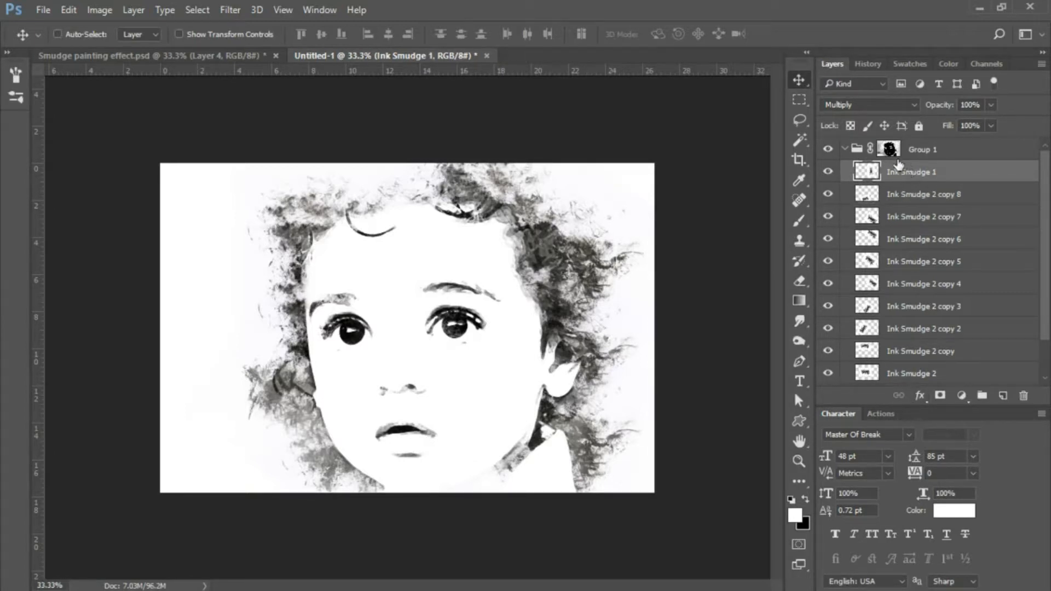
left_click(845, 149)
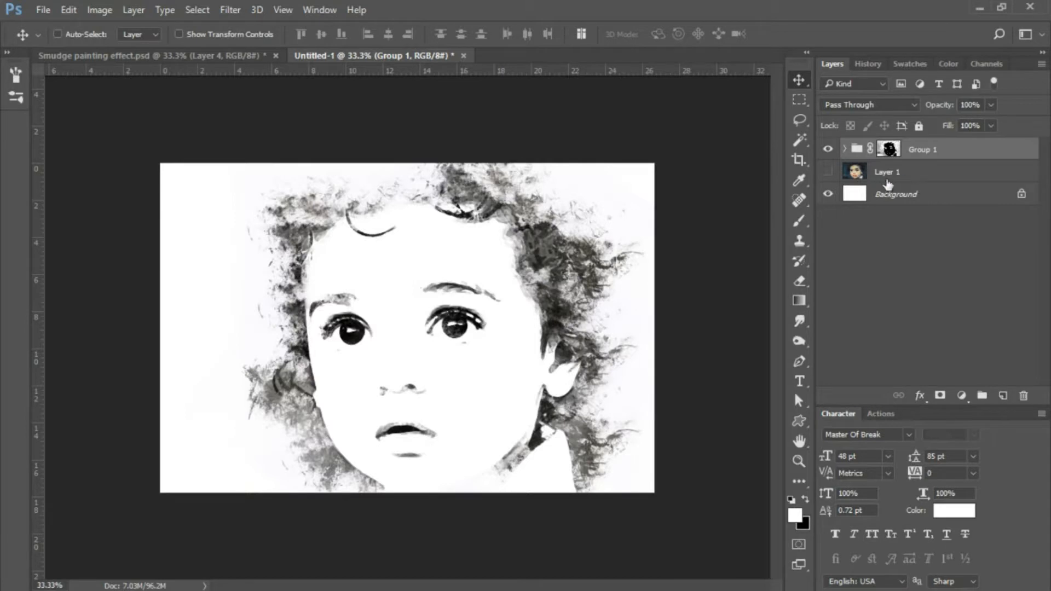
left_click(828, 173)
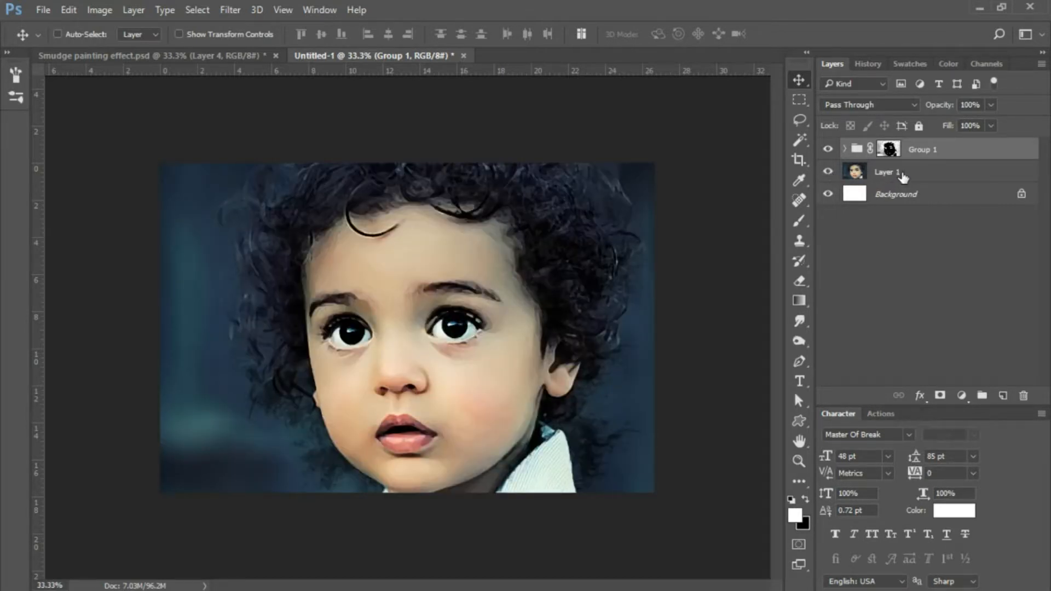
mouse_move(903, 177)
left_mouse_down()
mouse_move(899, 143)
mouse_move(899, 181)
left_mouse_up()
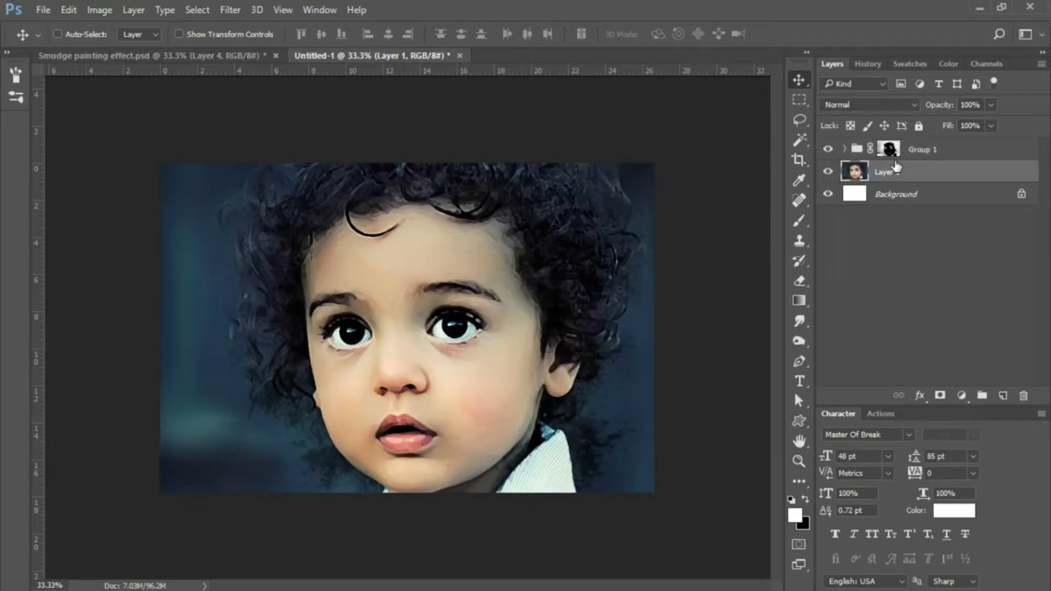
left_click_drag(896, 166, 896, 166)
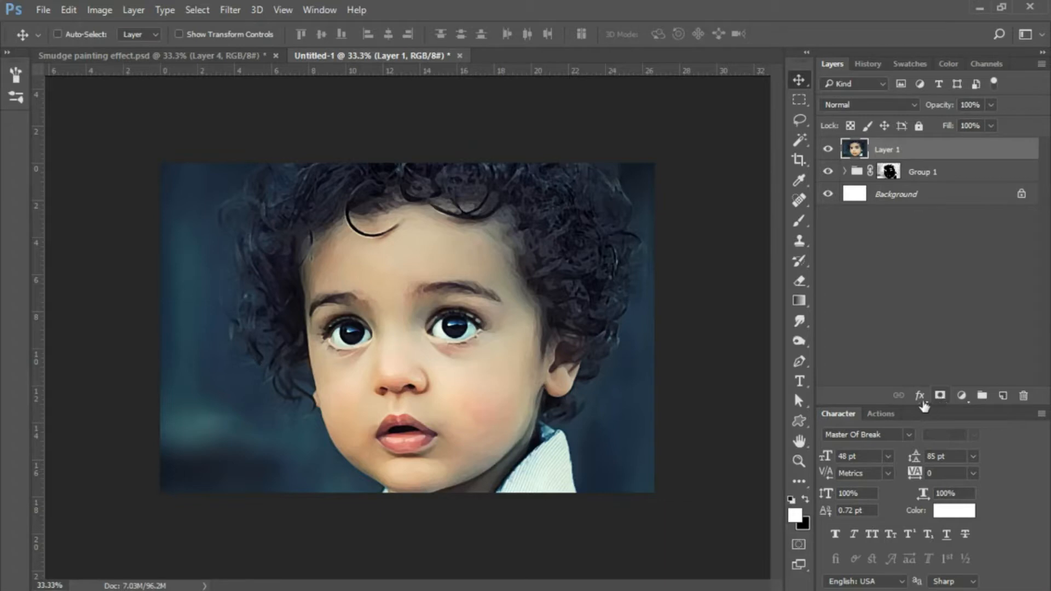
Add a layer mask to Layer 1 and invert it to black to hide the portrait
left_click(940, 396)
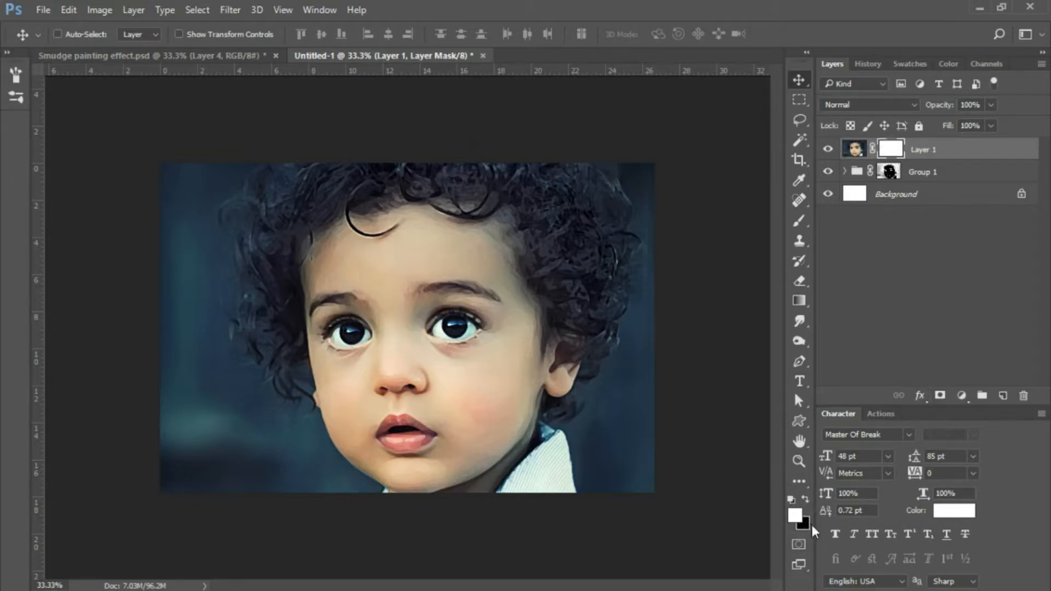
left_click(806, 498)
key("ctrl+i")
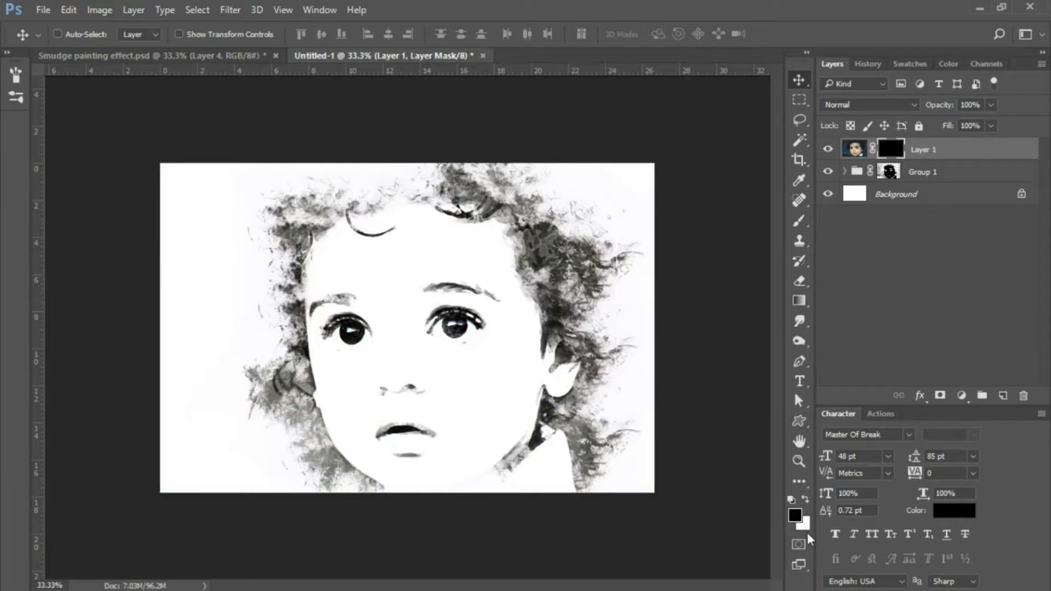
Set white as the foreground colour and choose the 2035 px ink-textured tip for the Brush tool
left_click(804, 499)
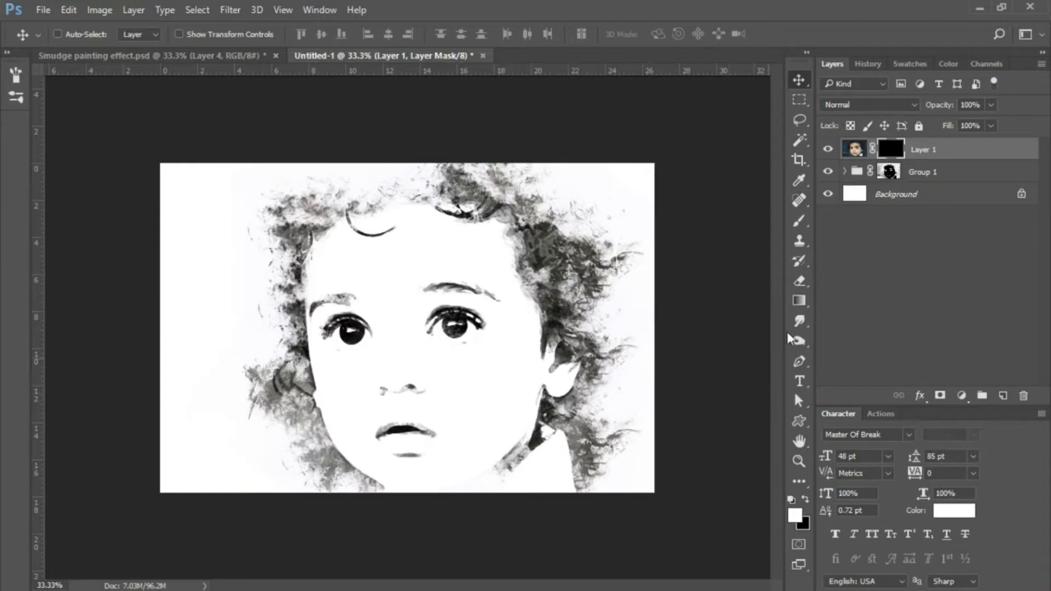
left_click(794, 218)
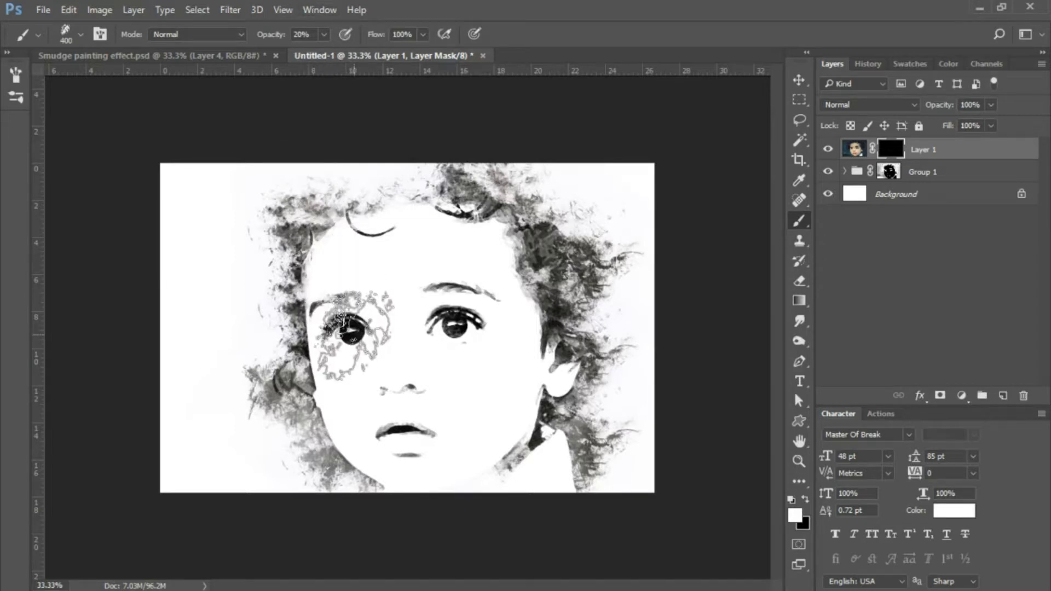
right_click(361, 335)
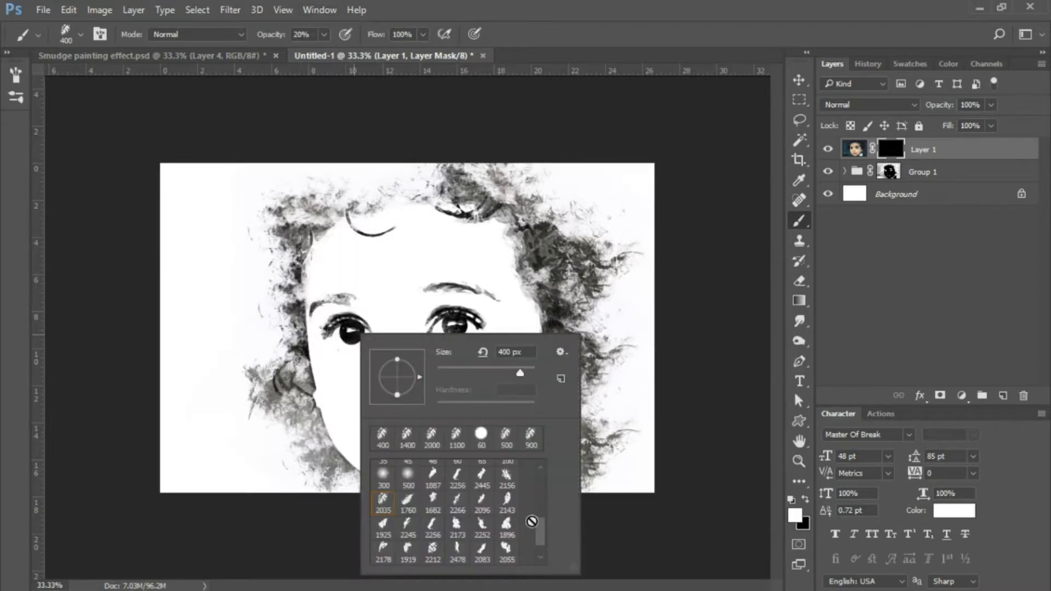
scroll(543, 531, "up", 3)
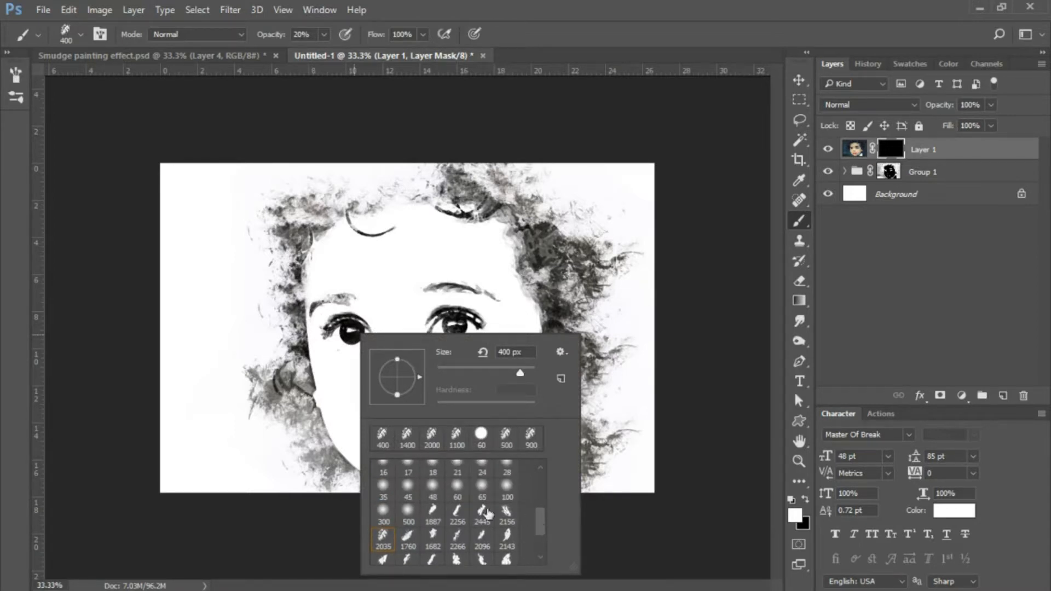
left_click(385, 545)
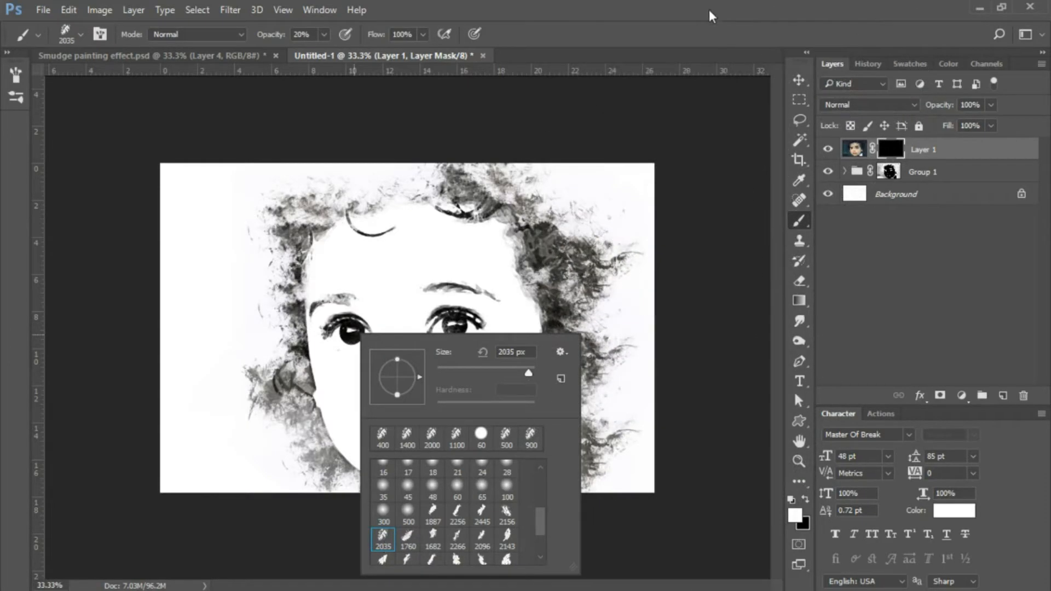
left_click(686, 15)
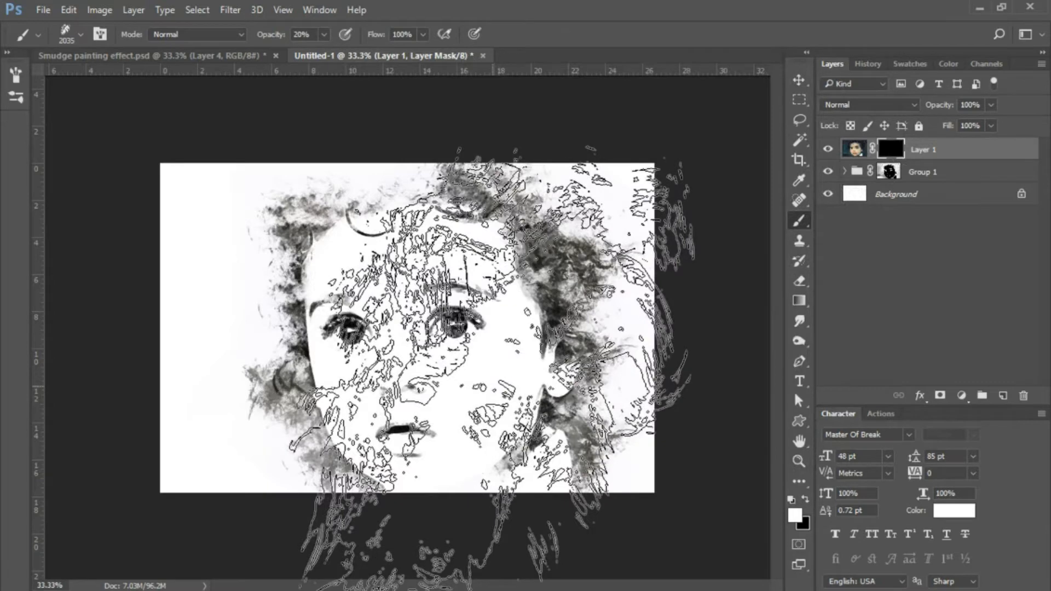
Reduce the brush size to 1100 px for painting on the Layer 1 mask
key("bracketleft")
key("bracketleft")
key("bracketleft")
key("bracketleft")
key("bracketleft")
key("bracketleft")
key("bracketleft")
key("bracketleft")
key("bracketleft")
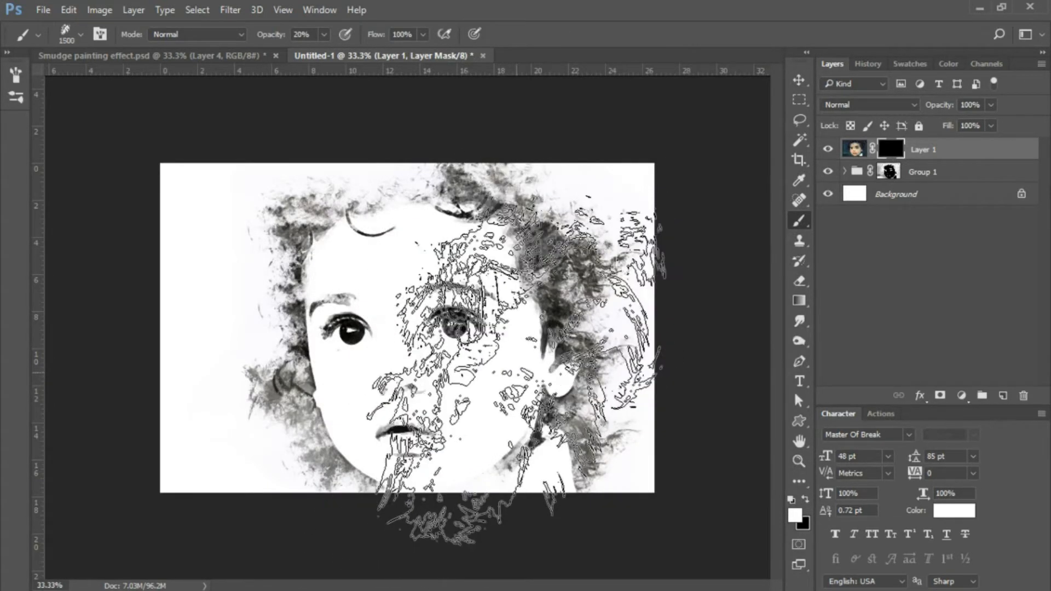
key("bracketleft")
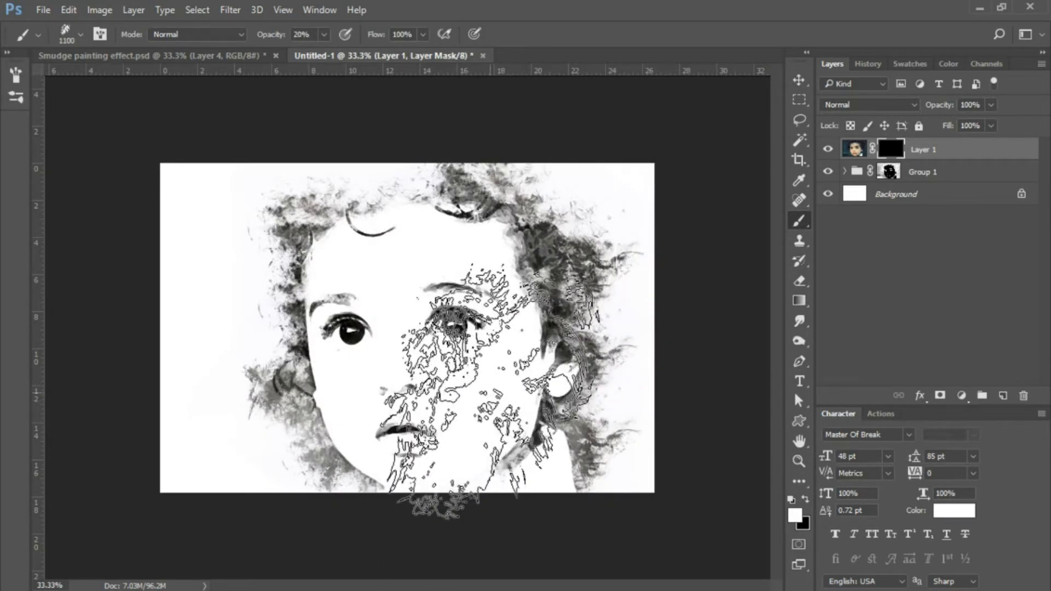
Paint white over the face on the Layer 1 mask with the ink-textured brush at 1000 px, rotating the tip between strokes
key("bracketleft")
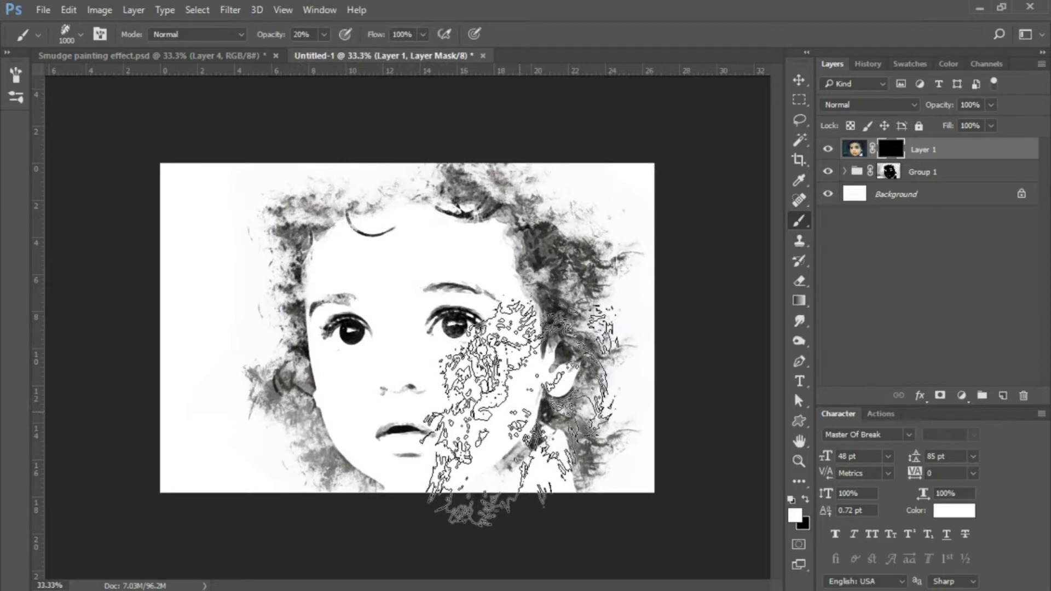
left_click(520, 413)
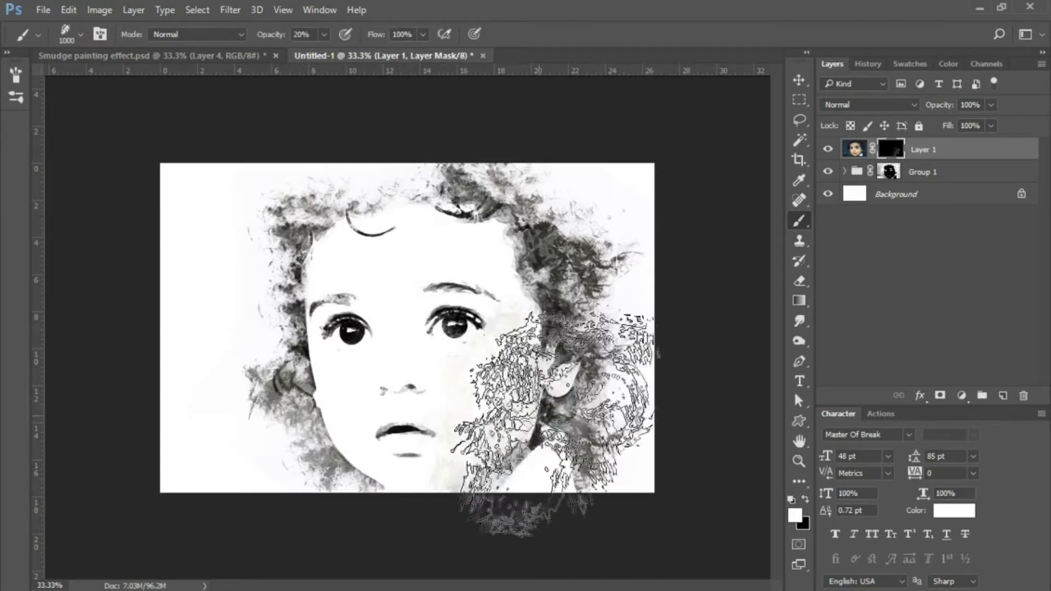
left_click(514, 243)
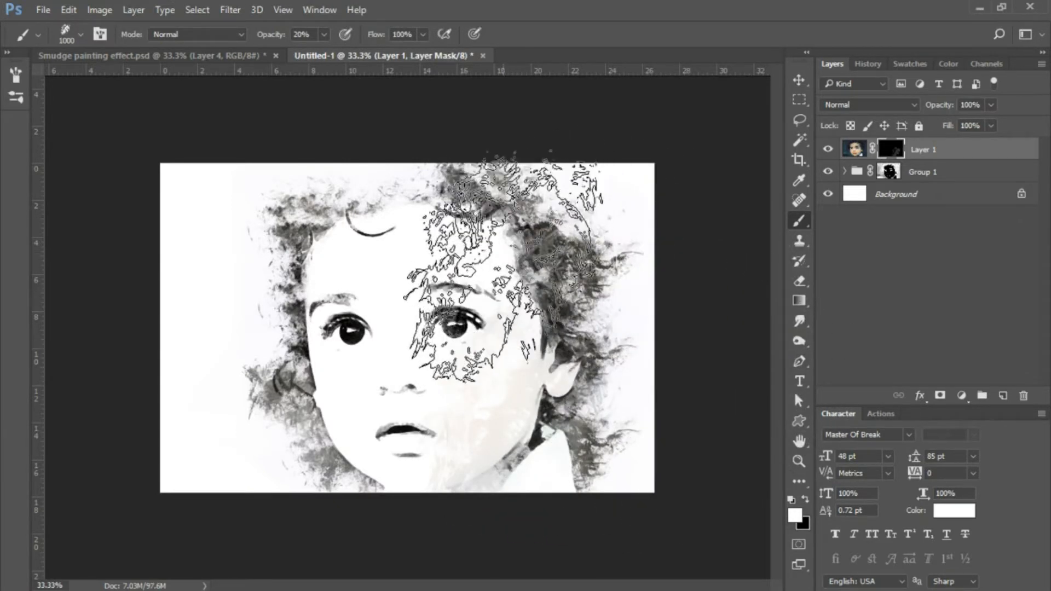
right_click(617, 296)
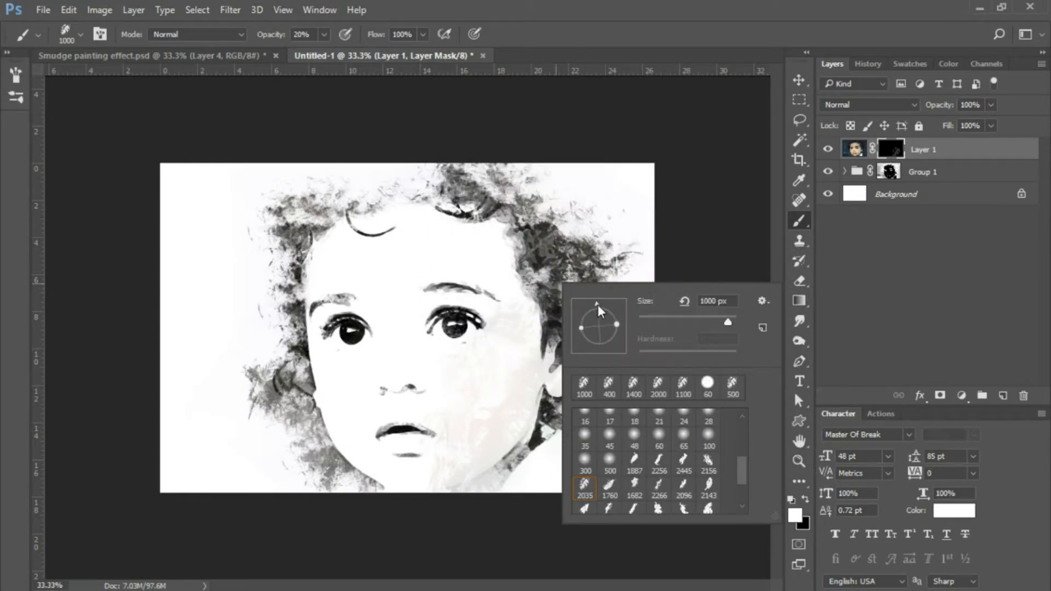
left_click_drag(597, 305, 606, 307)
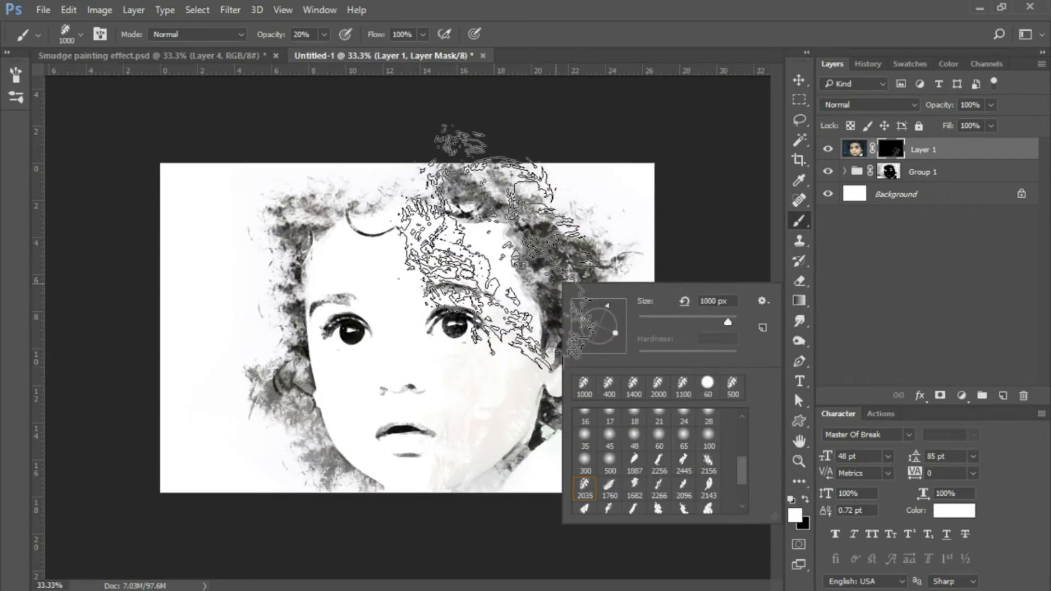
key("Return")
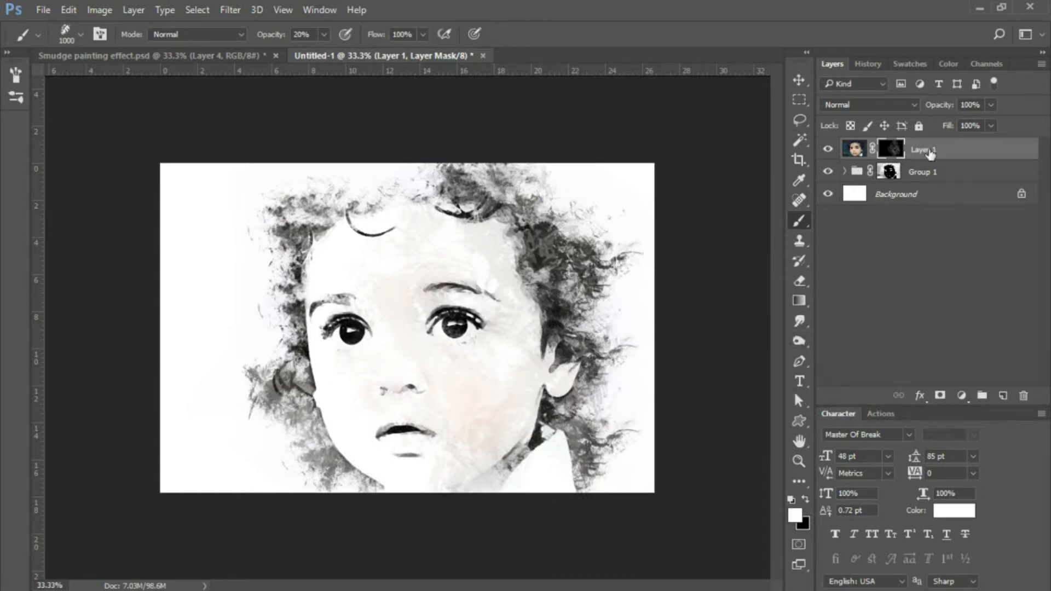
Add a Levels adjustment layer above Layer 1 with a midtone of 0.60 and output levels of 24 and 242
left_click(960, 397)
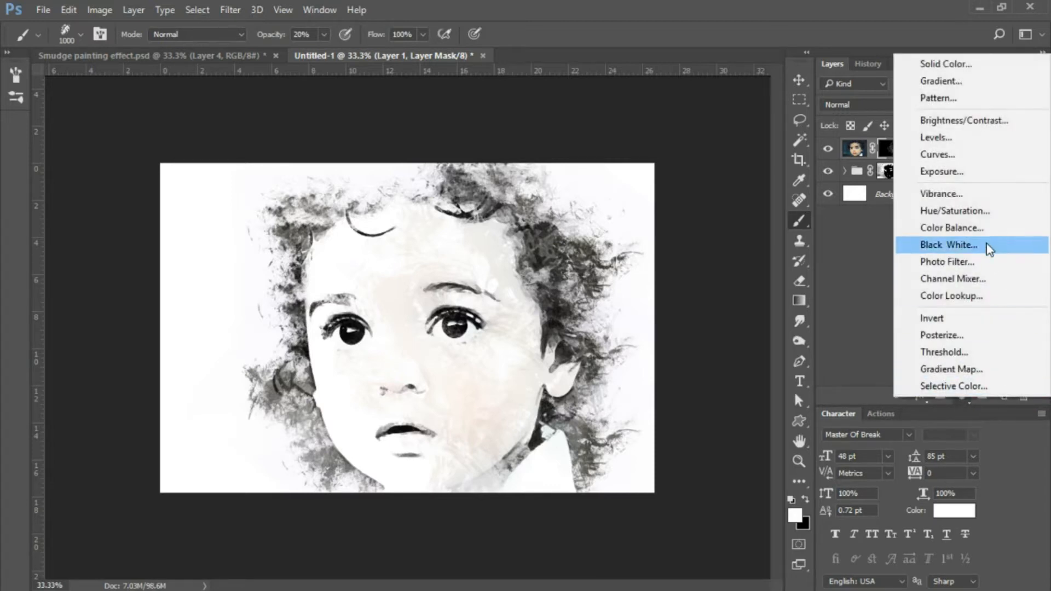
left_click(980, 143)
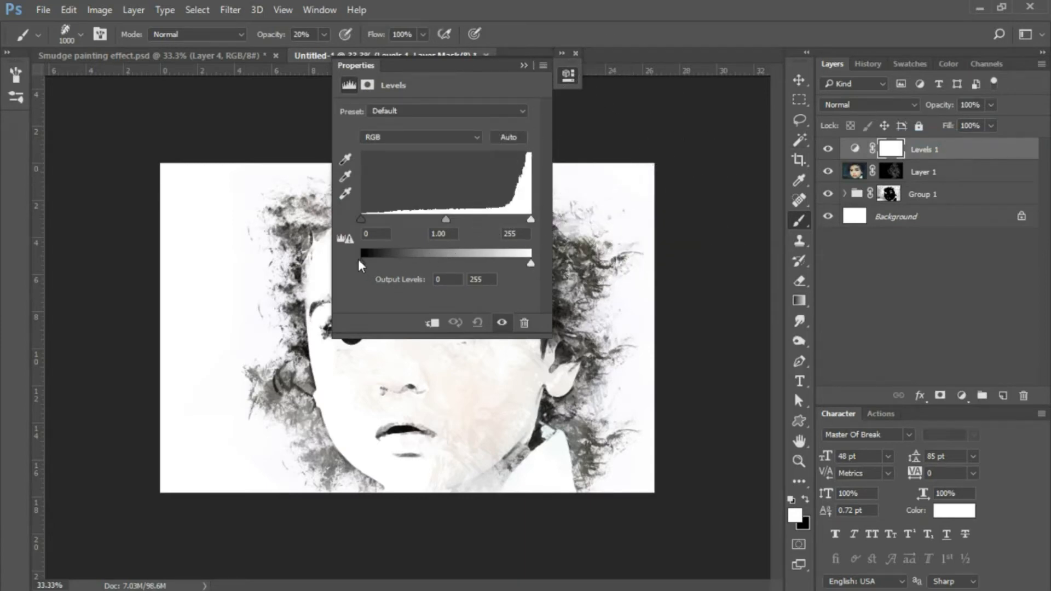
left_click_drag(454, 71, 745, 72)
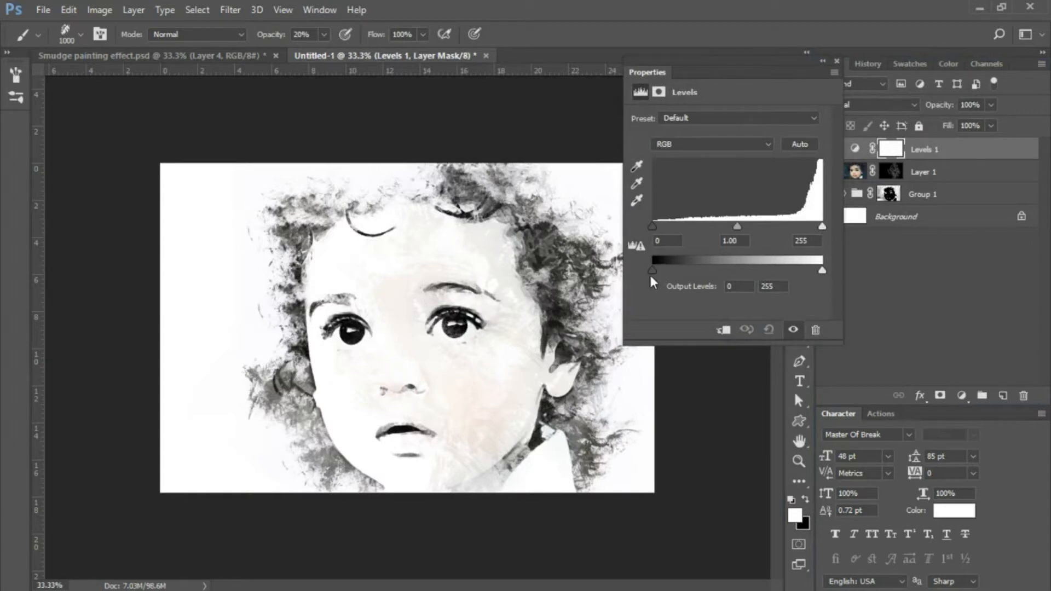
left_click_drag(652, 272, 668, 271)
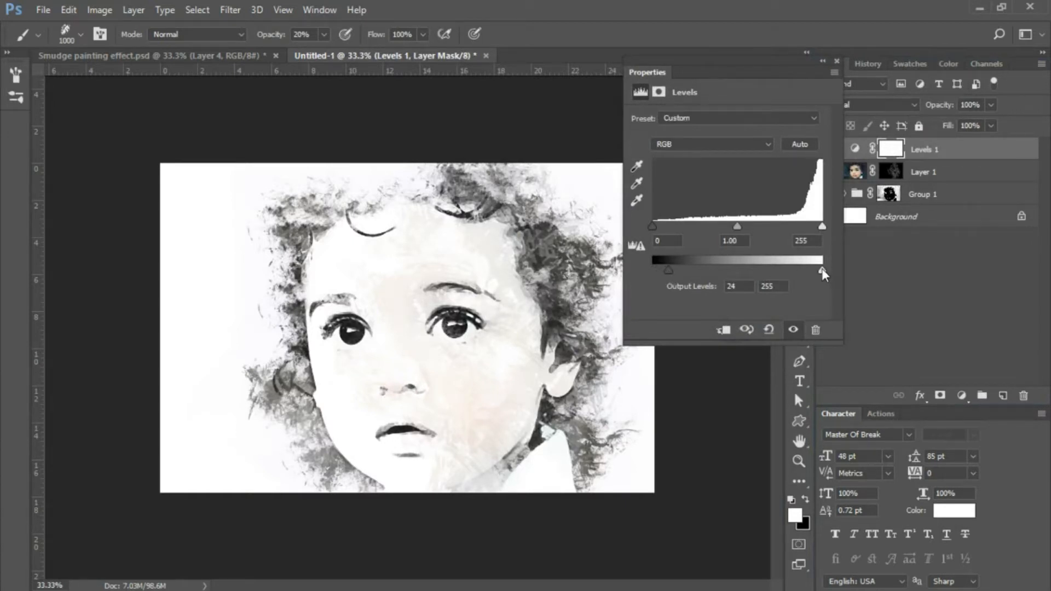
mouse_move(822, 268)
left_mouse_down()
mouse_move(806, 271)
mouse_move(816, 270)
left_mouse_up()
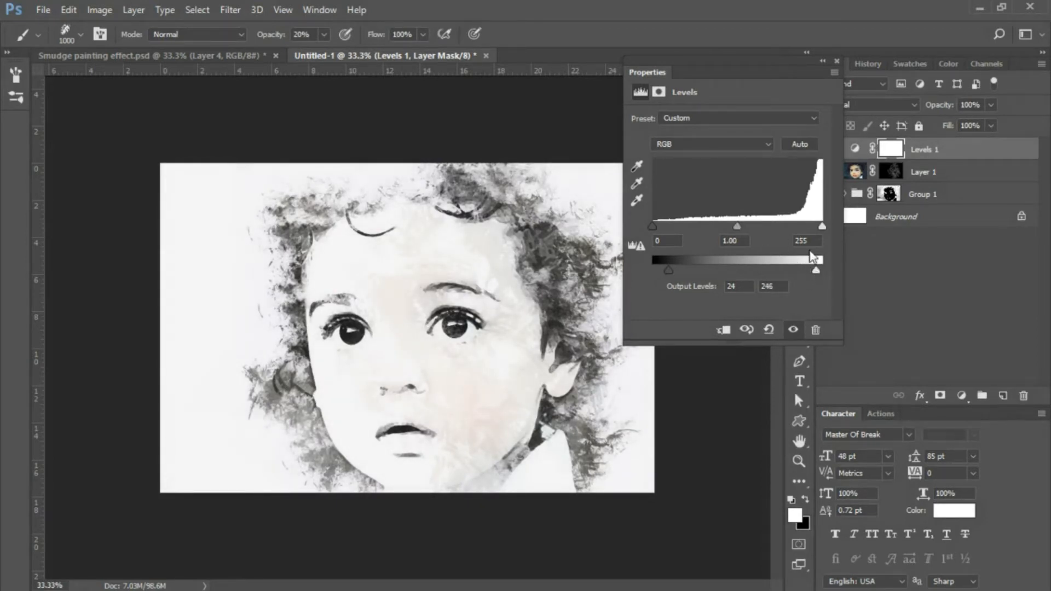
left_click_drag(816, 270, 809, 271)
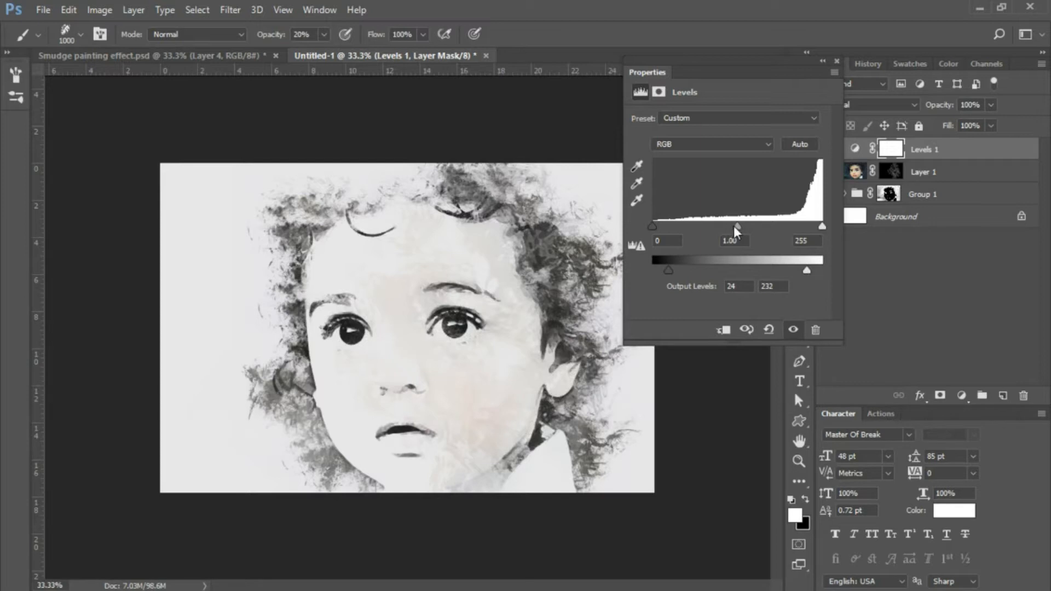
left_click_drag(738, 226, 764, 226)
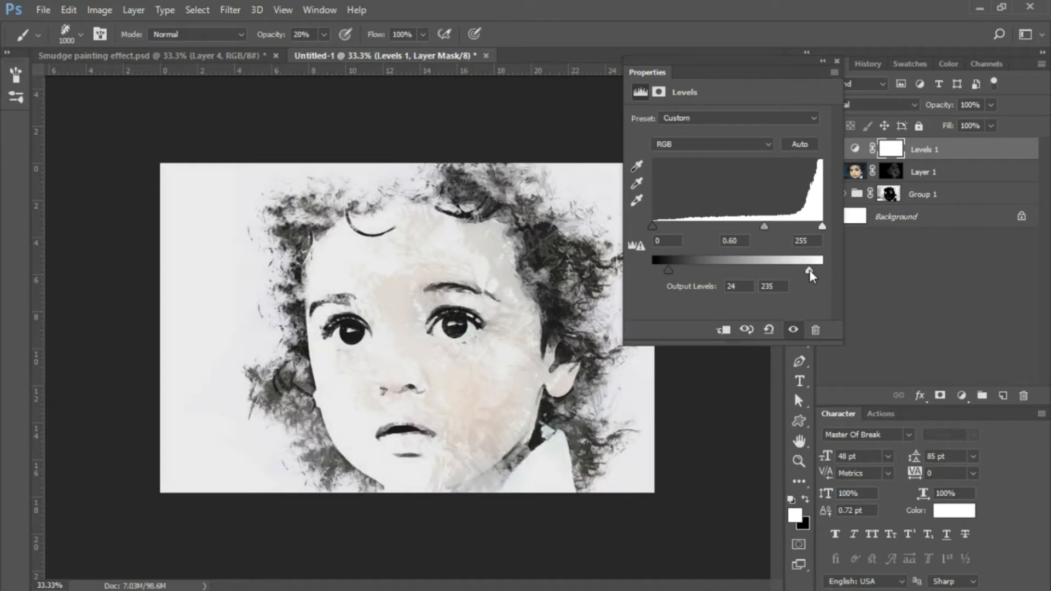
left_click_drag(810, 270, 813, 271)
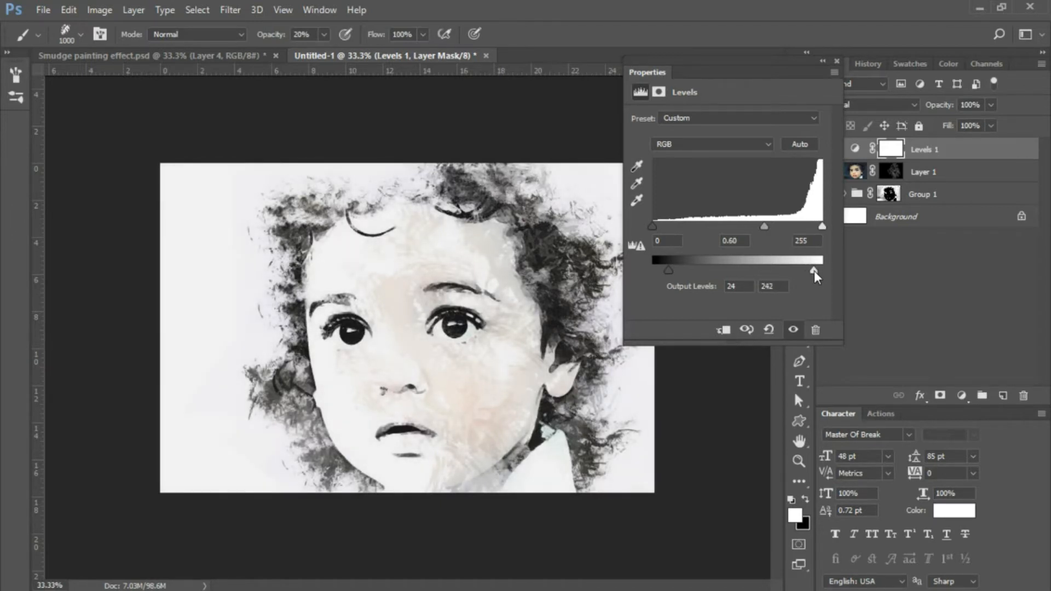
left_click(837, 59)
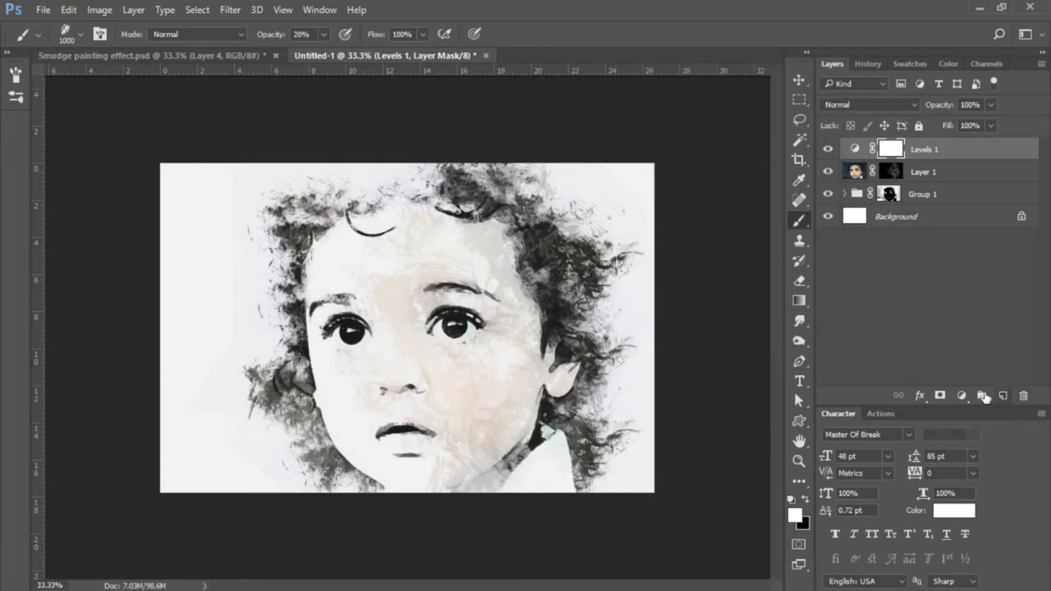
Add a Color Lookup adjustment layer above Levels 1 using the Candlelight.CUBE 3D LUT
left_click(961, 395)
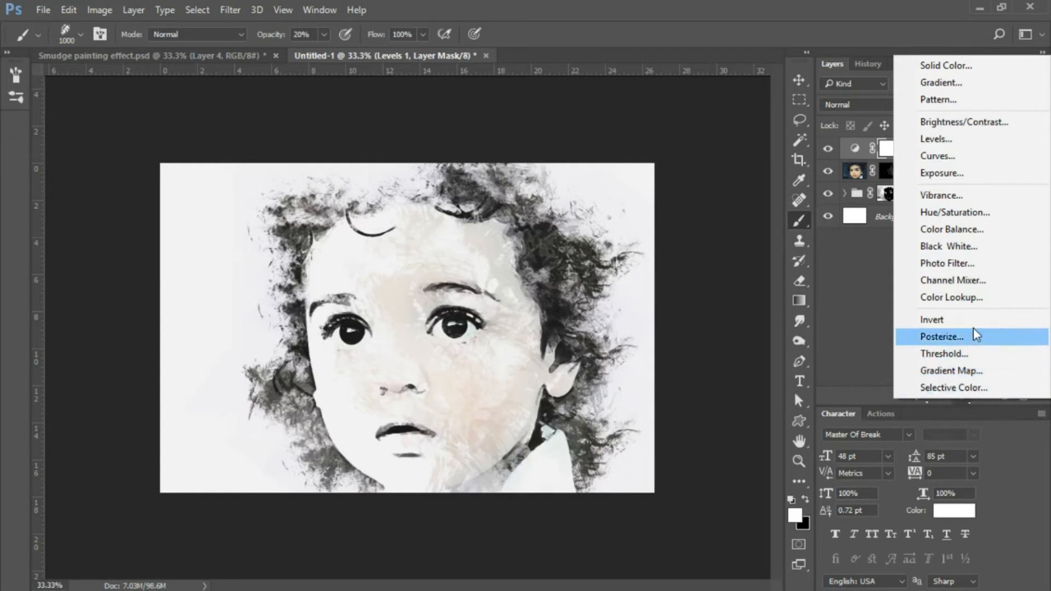
left_click(962, 298)
left_click(791, 119)
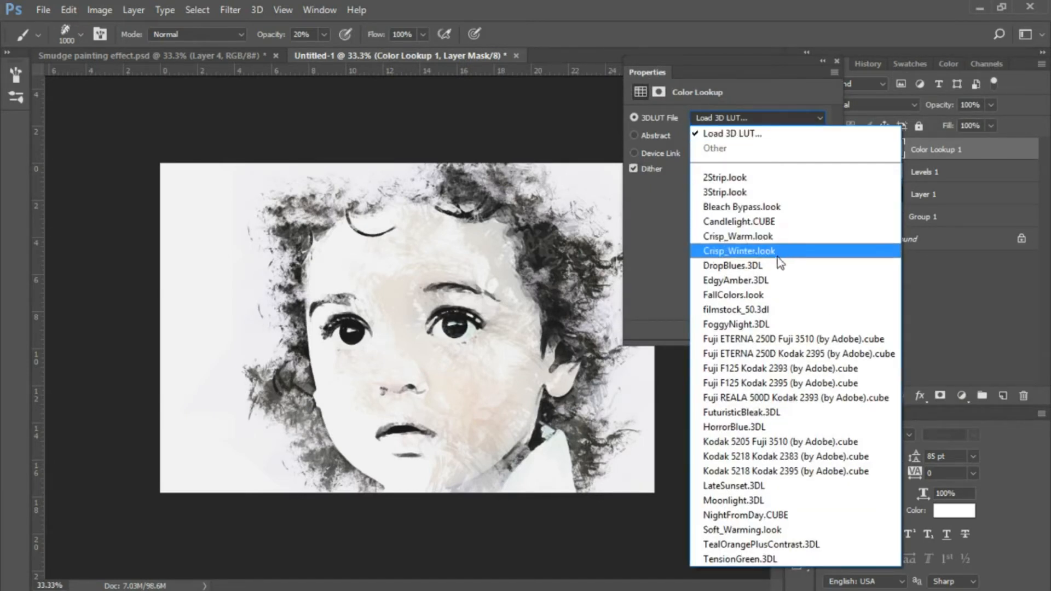
left_click(785, 223)
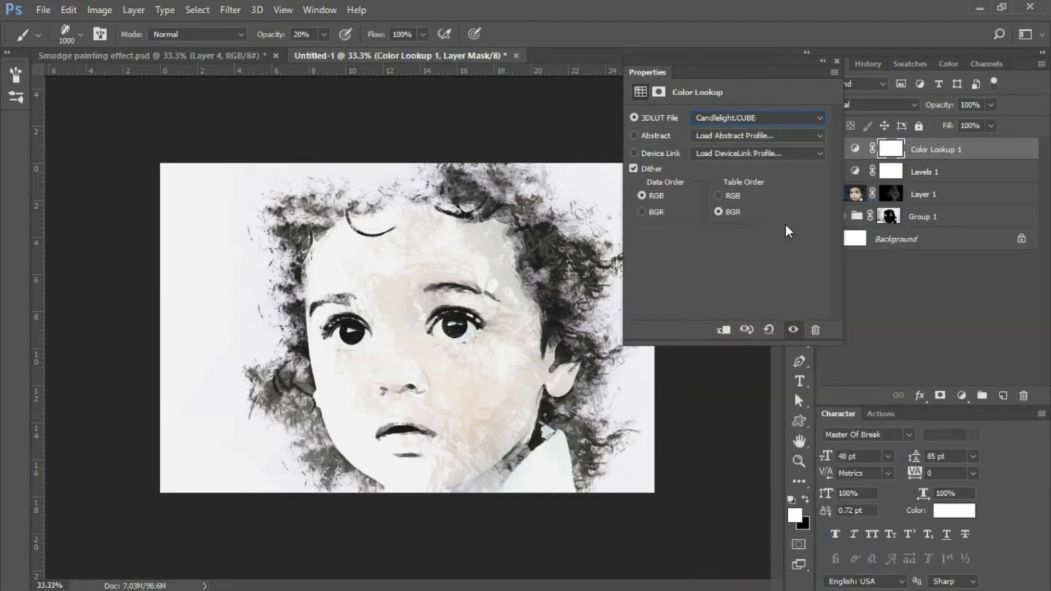
left_click(835, 62)
Lower the opacity of the Color Lookup 1 layer to 20%
left_click(990, 105)
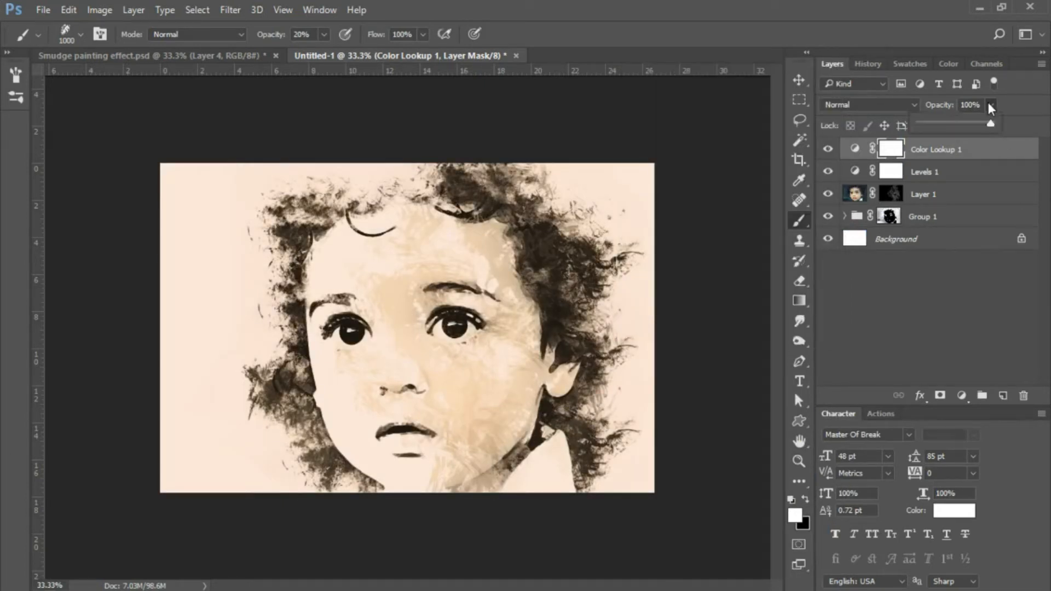
left_click_drag(945, 128, 936, 129)
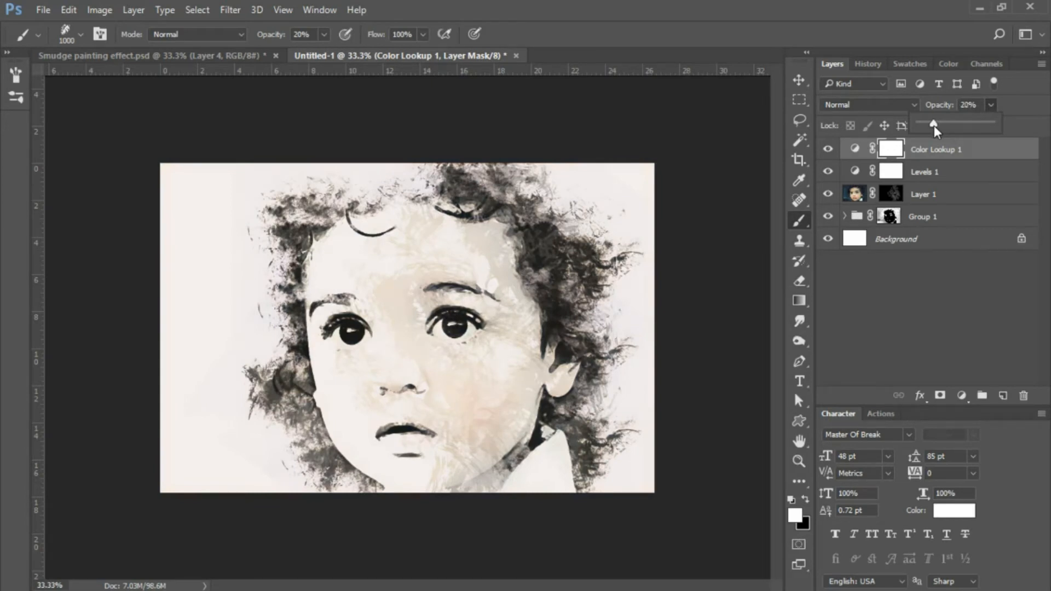
left_click(889, 300)
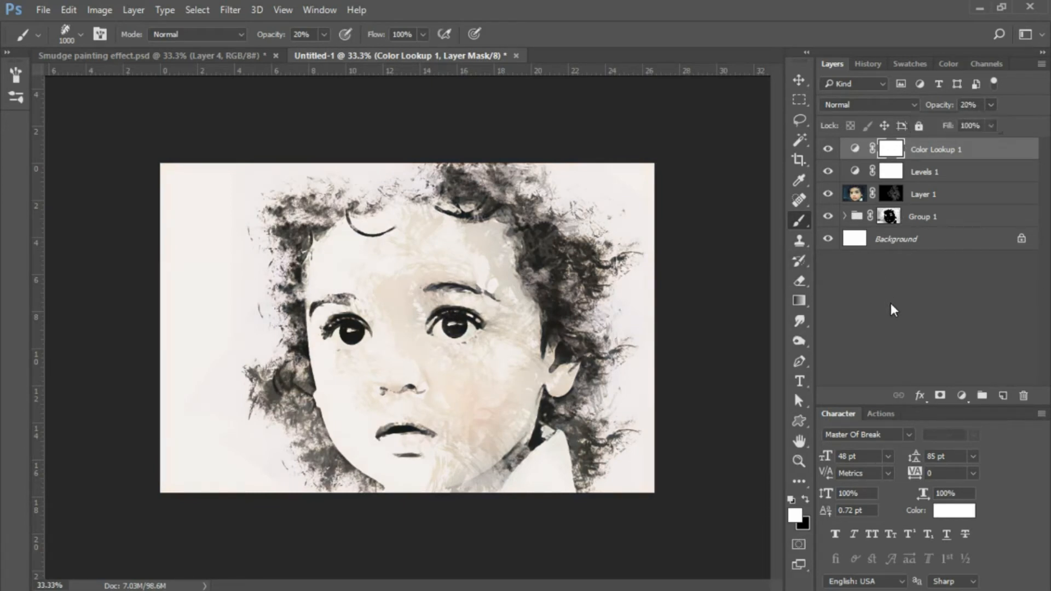
Add a Solid Color fill layer directly above Layer 1 in bright cyan #32edf4
left_click(934, 200)
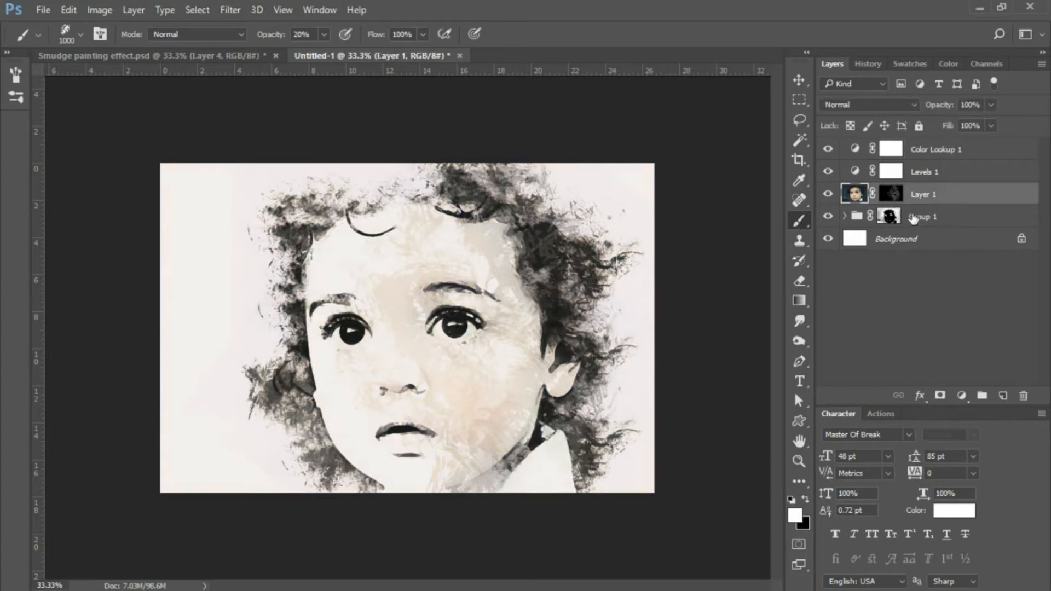
left_click(962, 397)
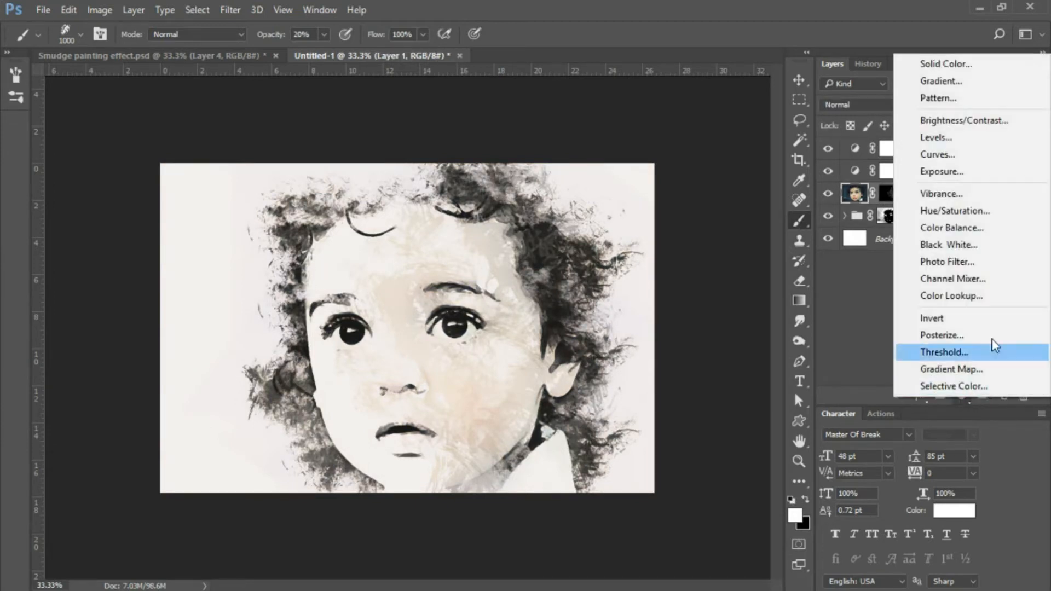
left_click(971, 68)
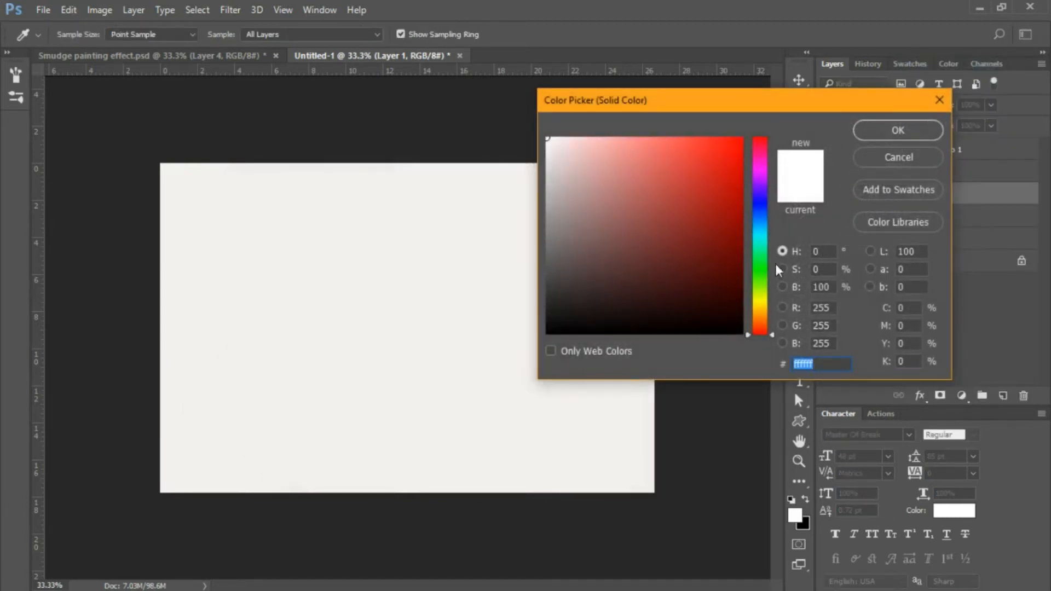
left_click(758, 235)
left_click(703, 146)
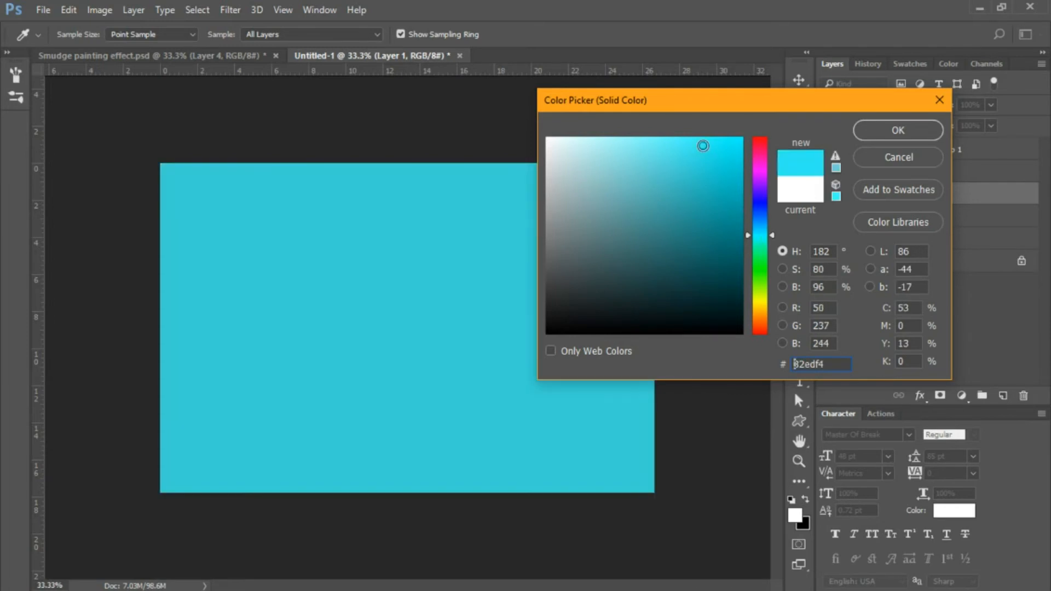
left_click(900, 129)
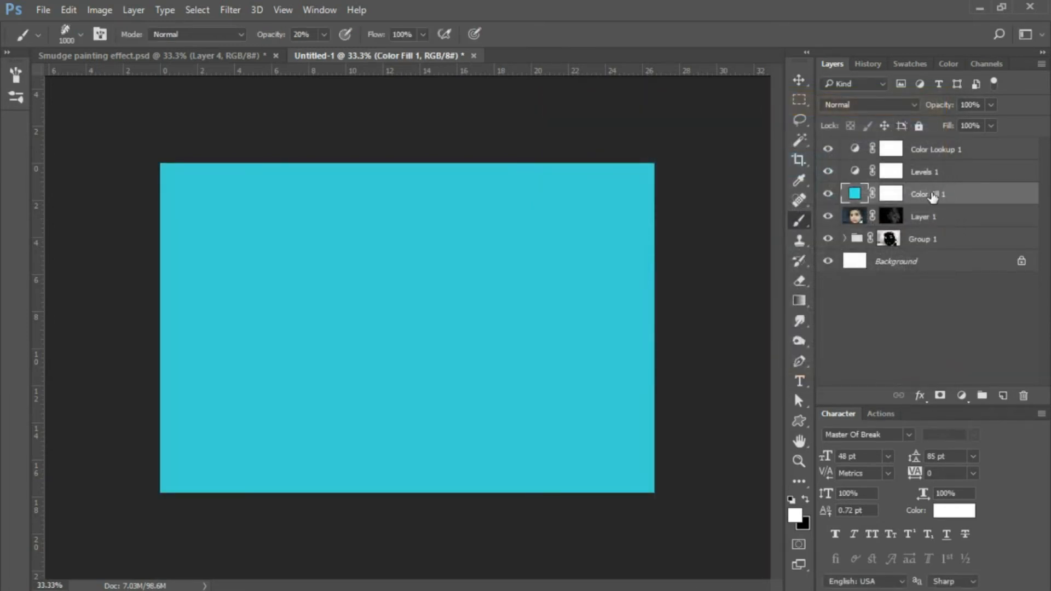
Set the cyan fill layer to Multiply at 12% opacity and move it into Group 1
left_click(911, 109)
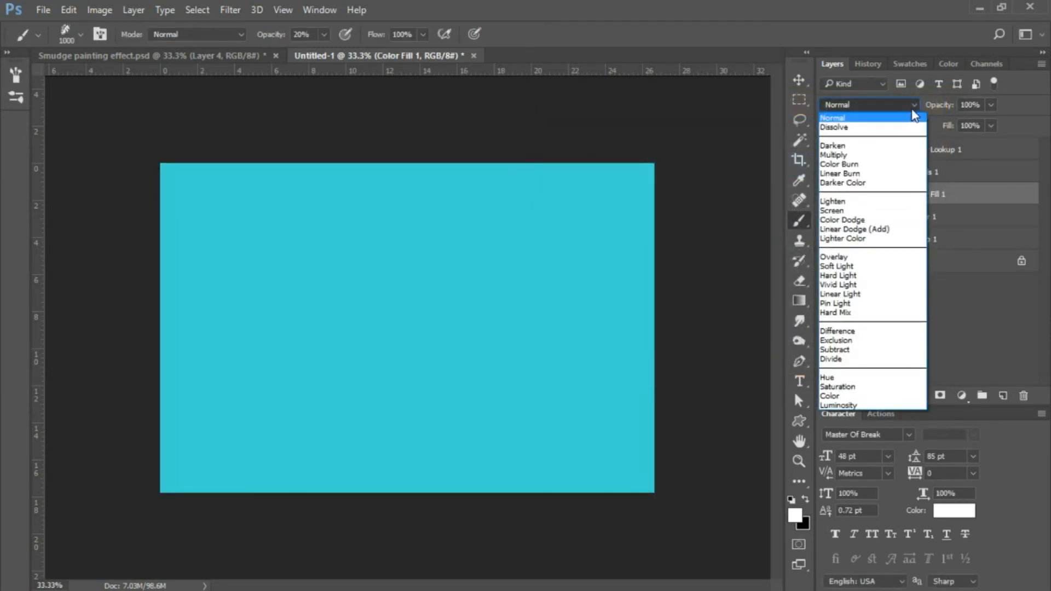
left_click(887, 155)
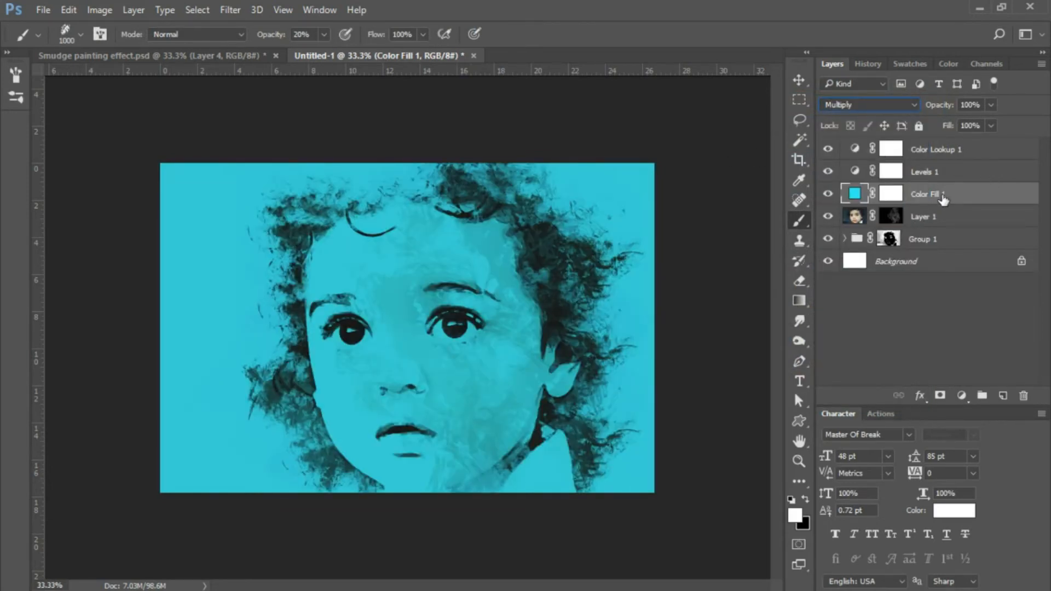
left_click(992, 105)
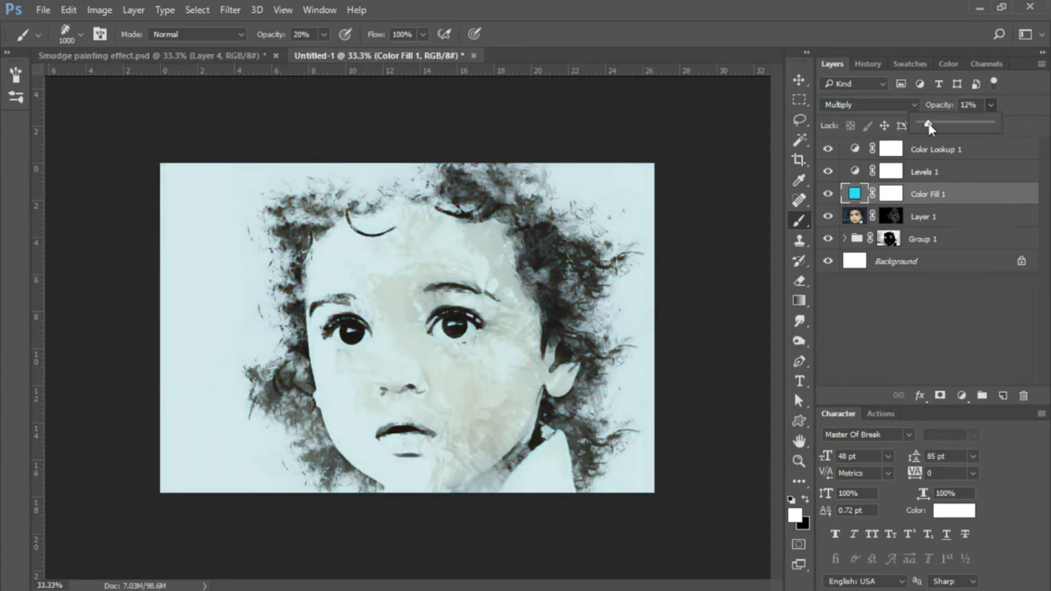
left_click(952, 202)
left_click_drag(950, 201, 958, 237)
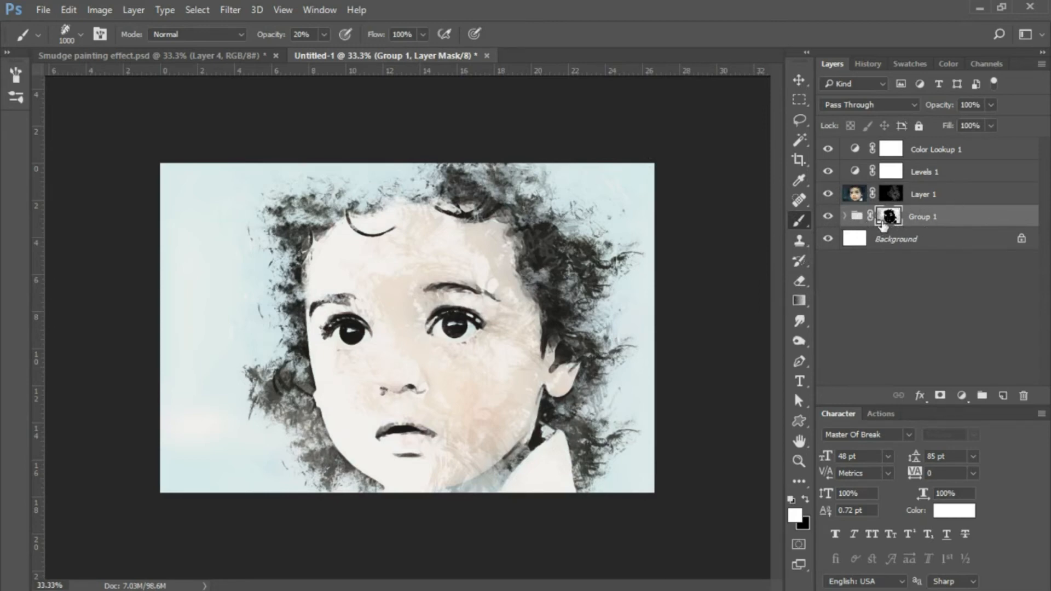
Add a Gradient Map adjustment layer above Color Lookup 1 using the Sepia 2 gradient preset
left_click(961, 155)
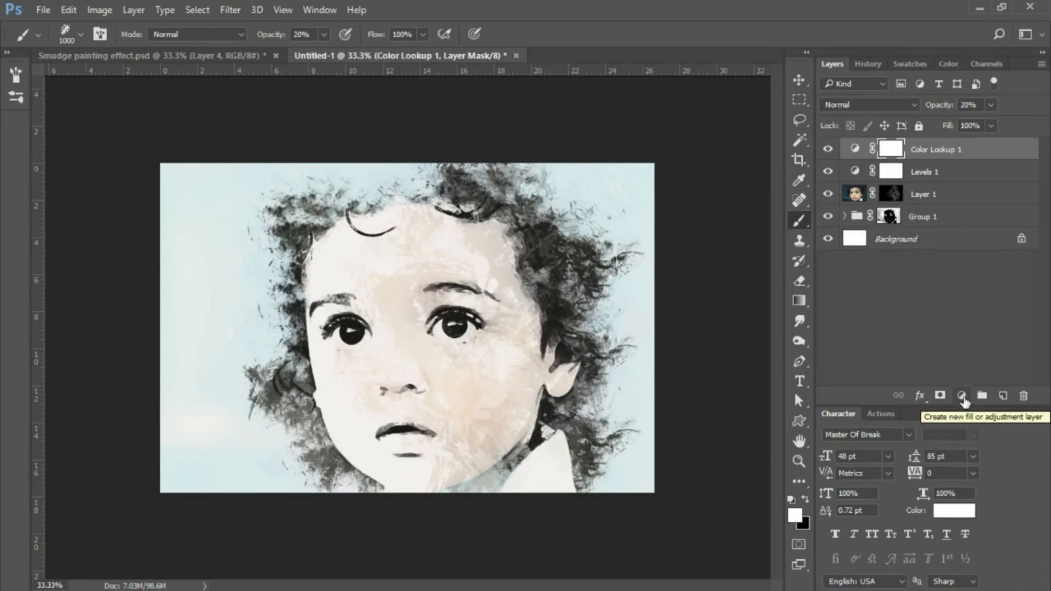
left_click(962, 397)
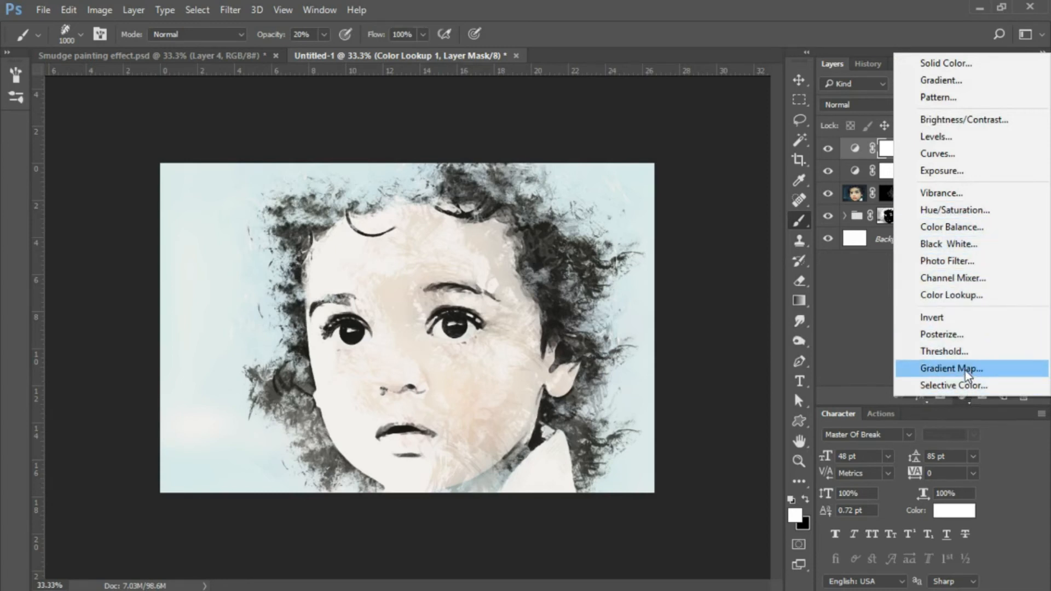
left_click(965, 370)
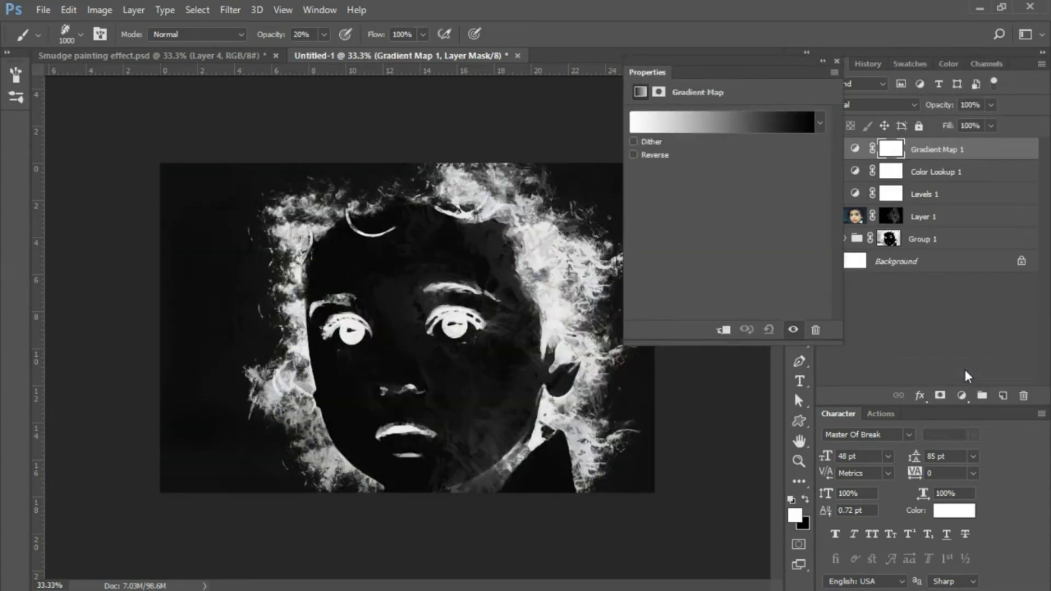
left_click(712, 126)
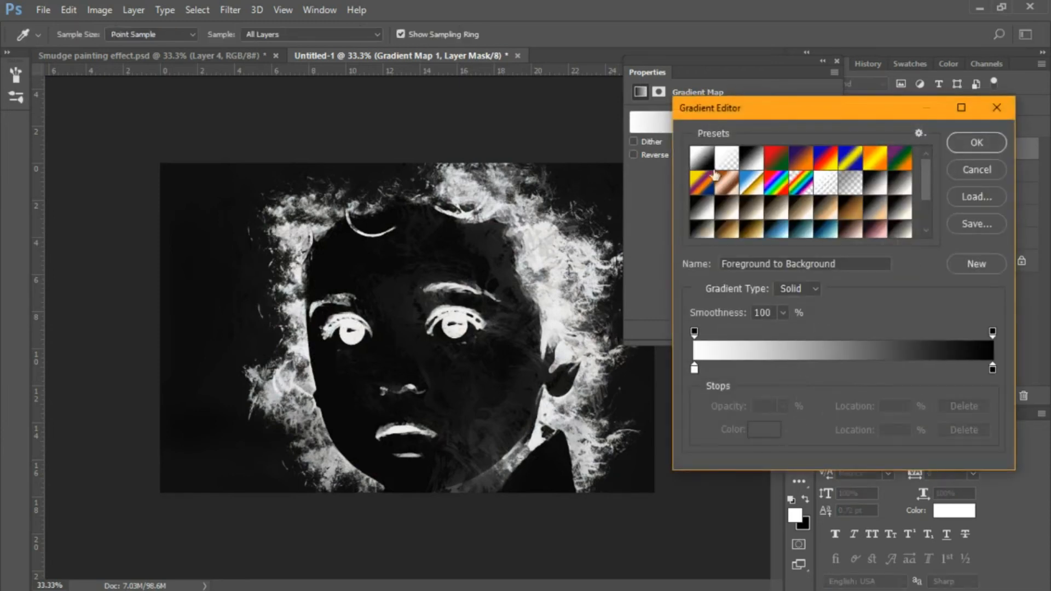
left_click(752, 213)
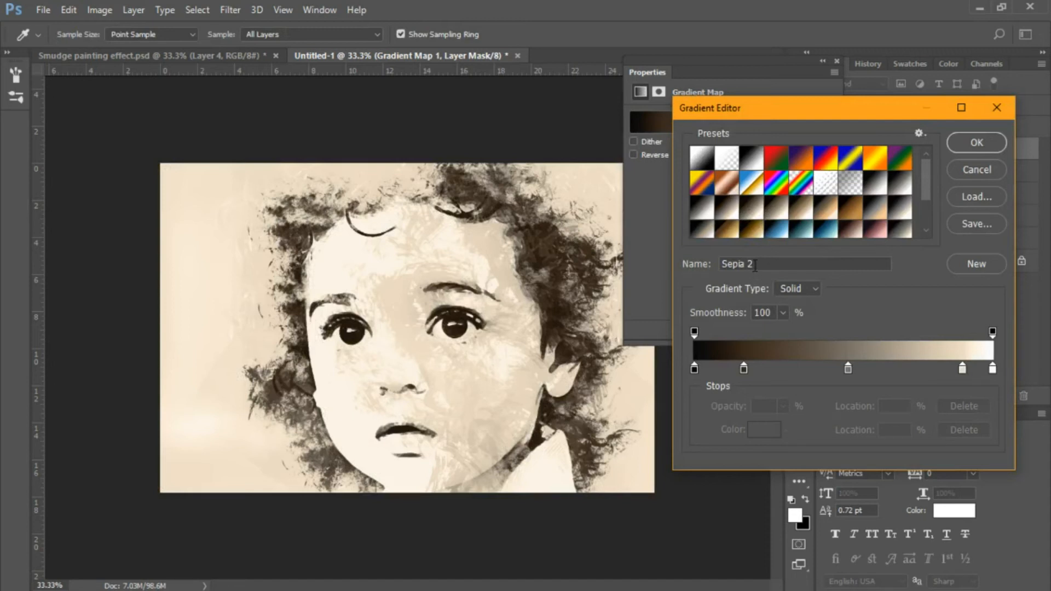
left_click(968, 144)
left_click(967, 143)
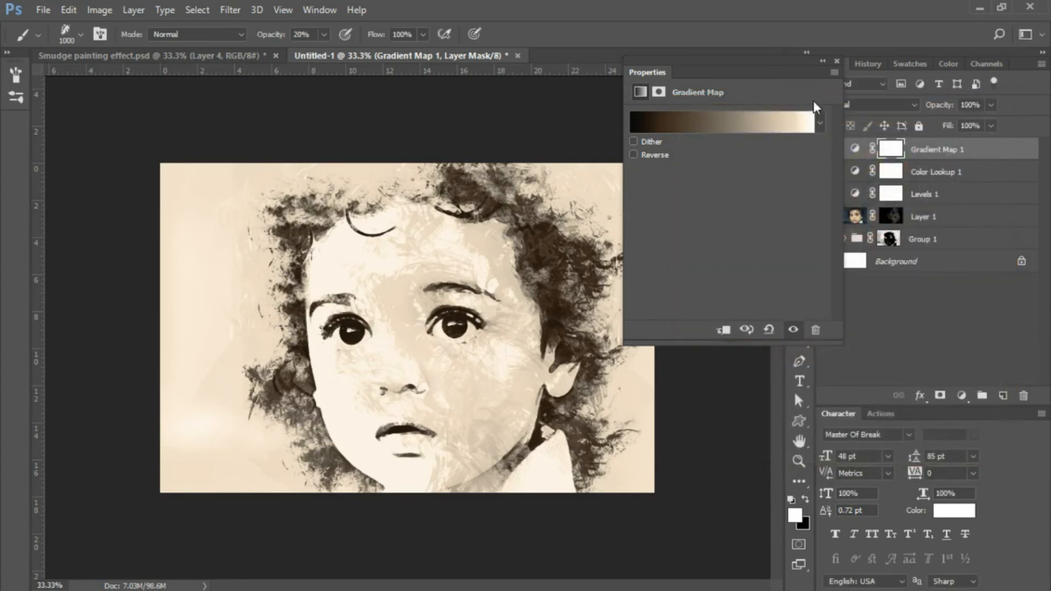
left_click(836, 61)
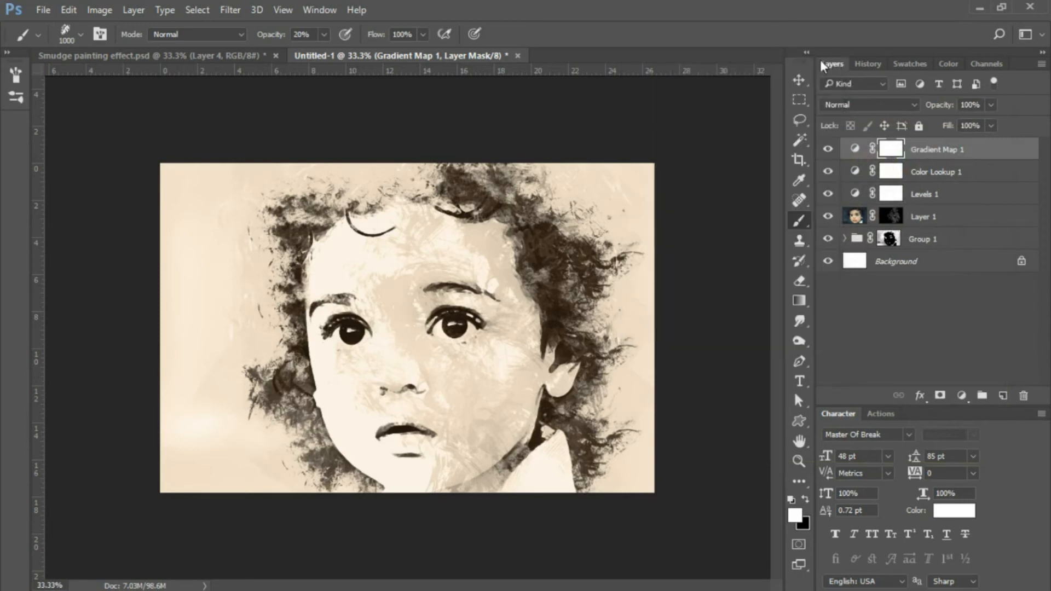
Lower the opacity of the Gradient Map 1 layer to 15% and deselect all layers
left_click(990, 105)
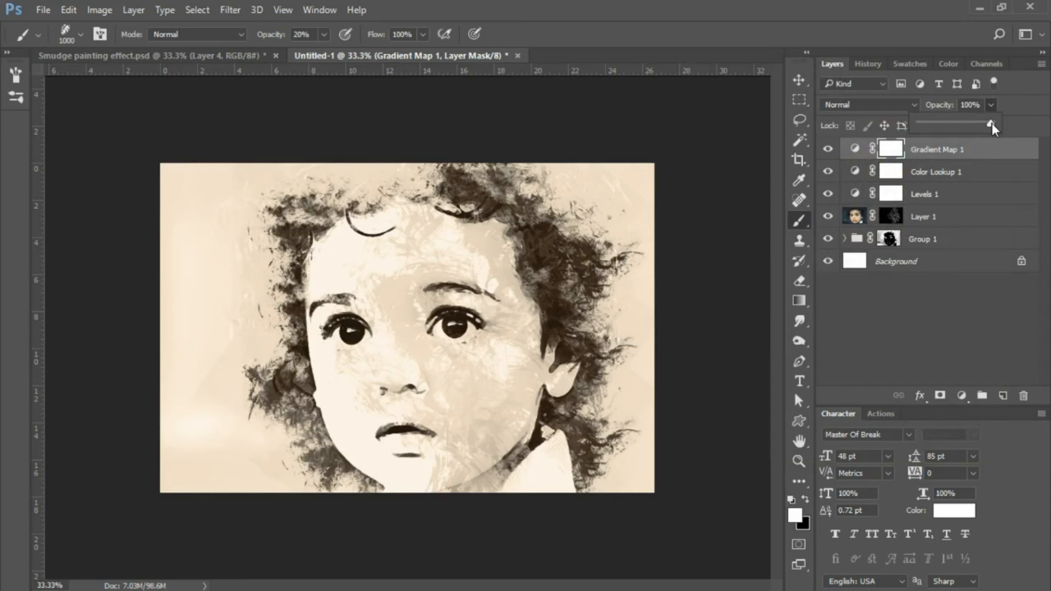
left_click_drag(992, 126, 932, 123)
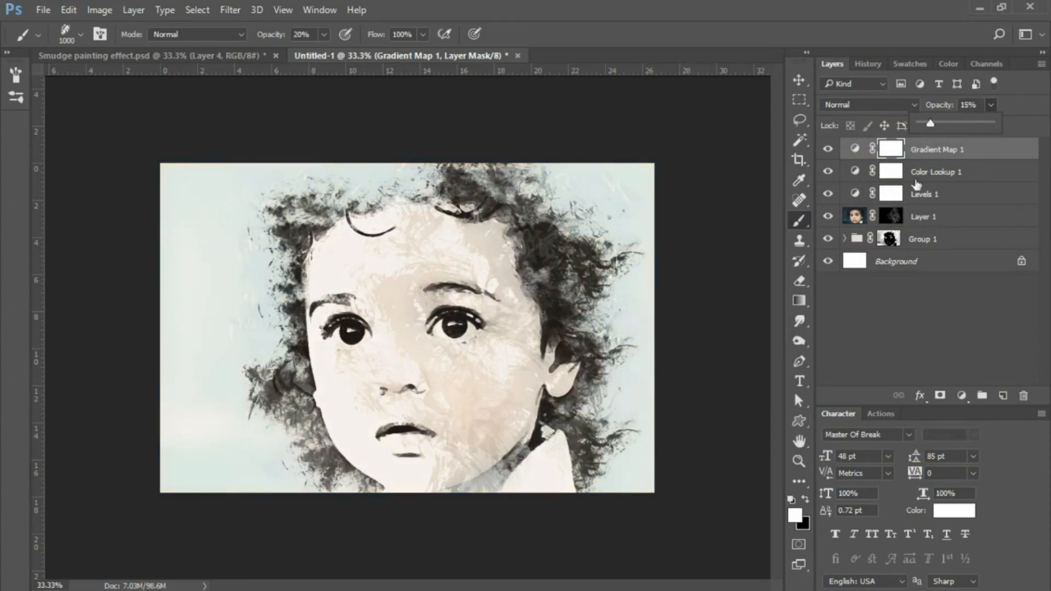
left_click(916, 335)
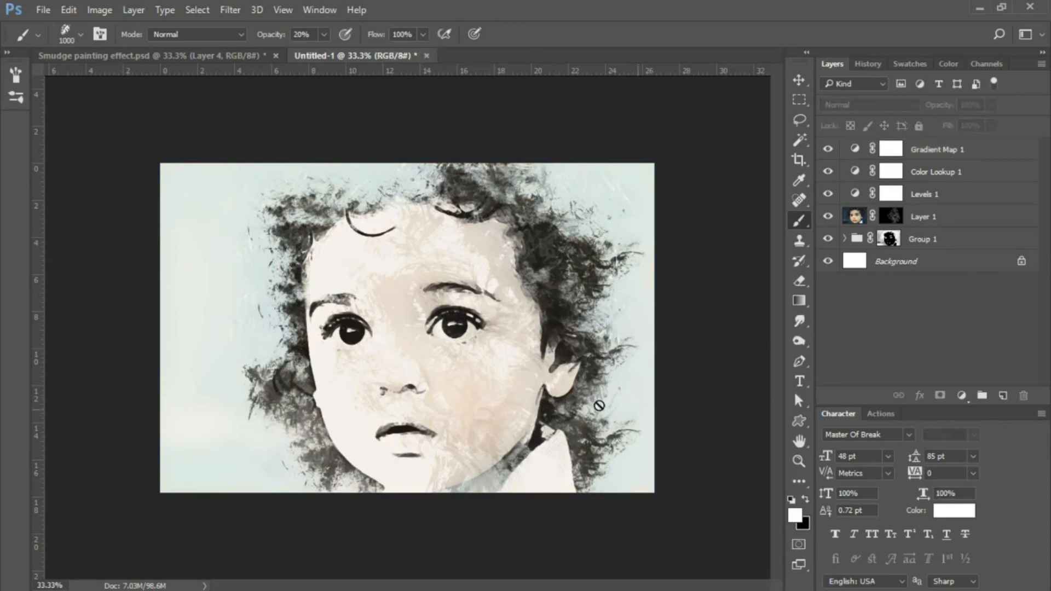